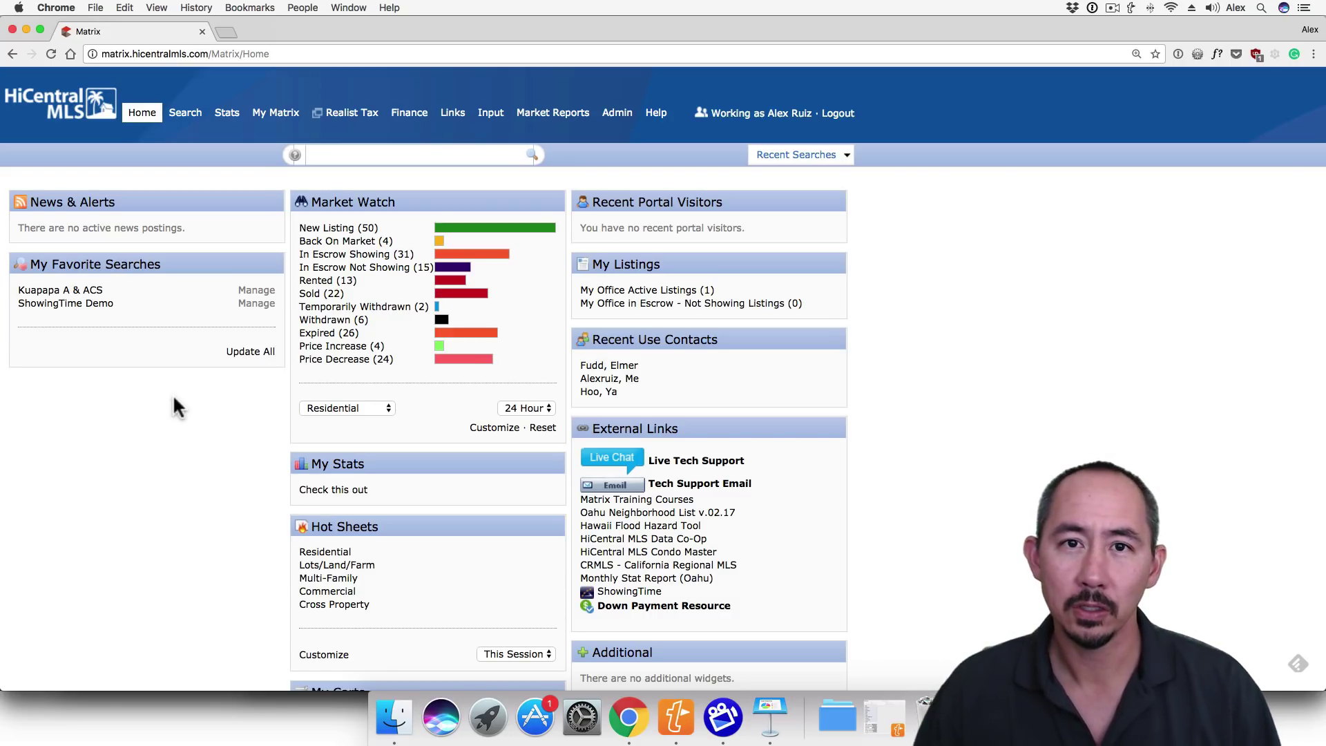
- Open My Matrix Settings and go to the CMA Cover Sheet tab under My Information
mouse_move(290, 117)
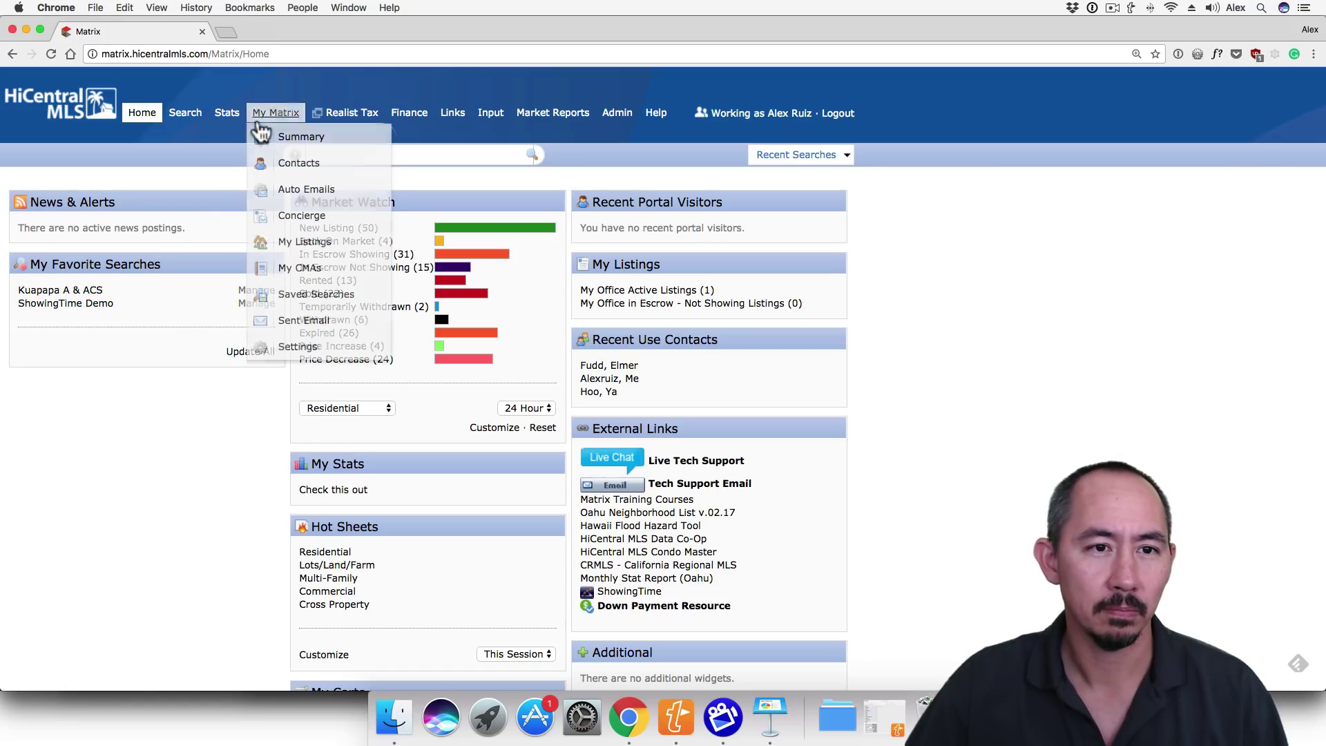
click(298, 352)
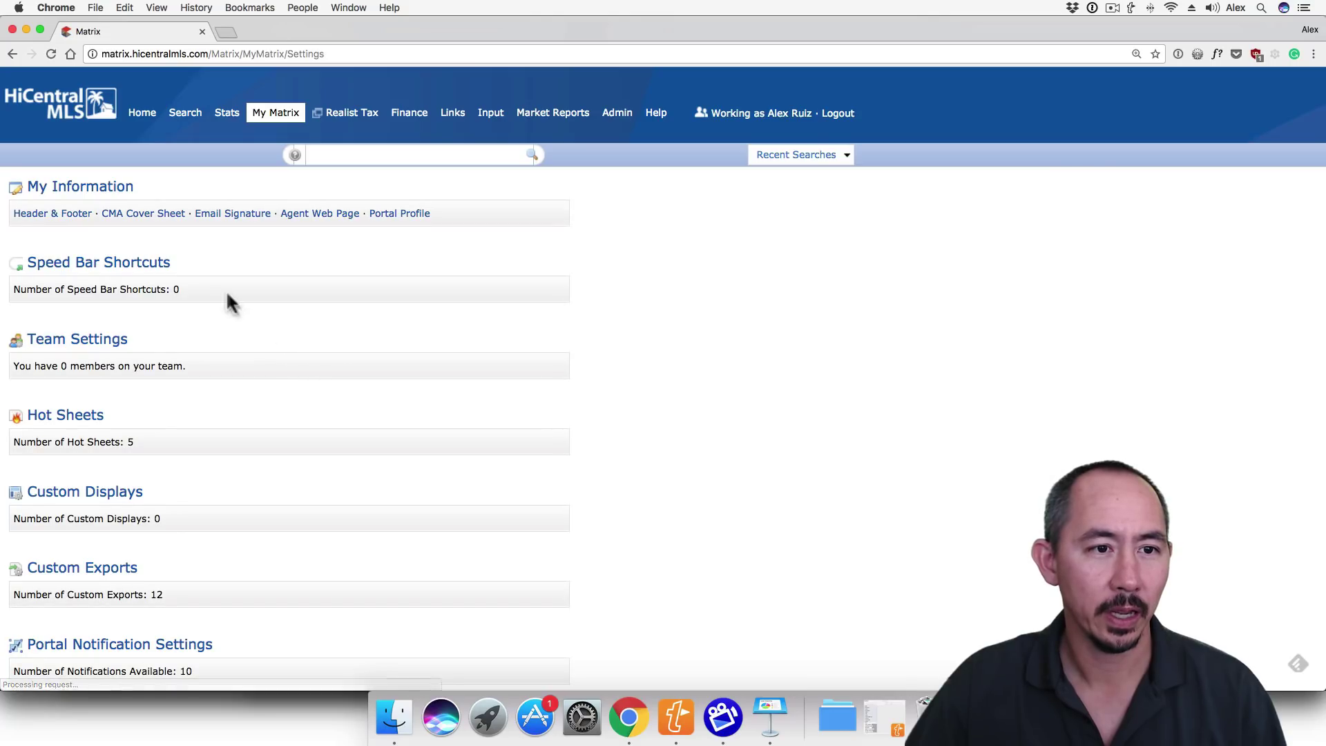
click(155, 218)
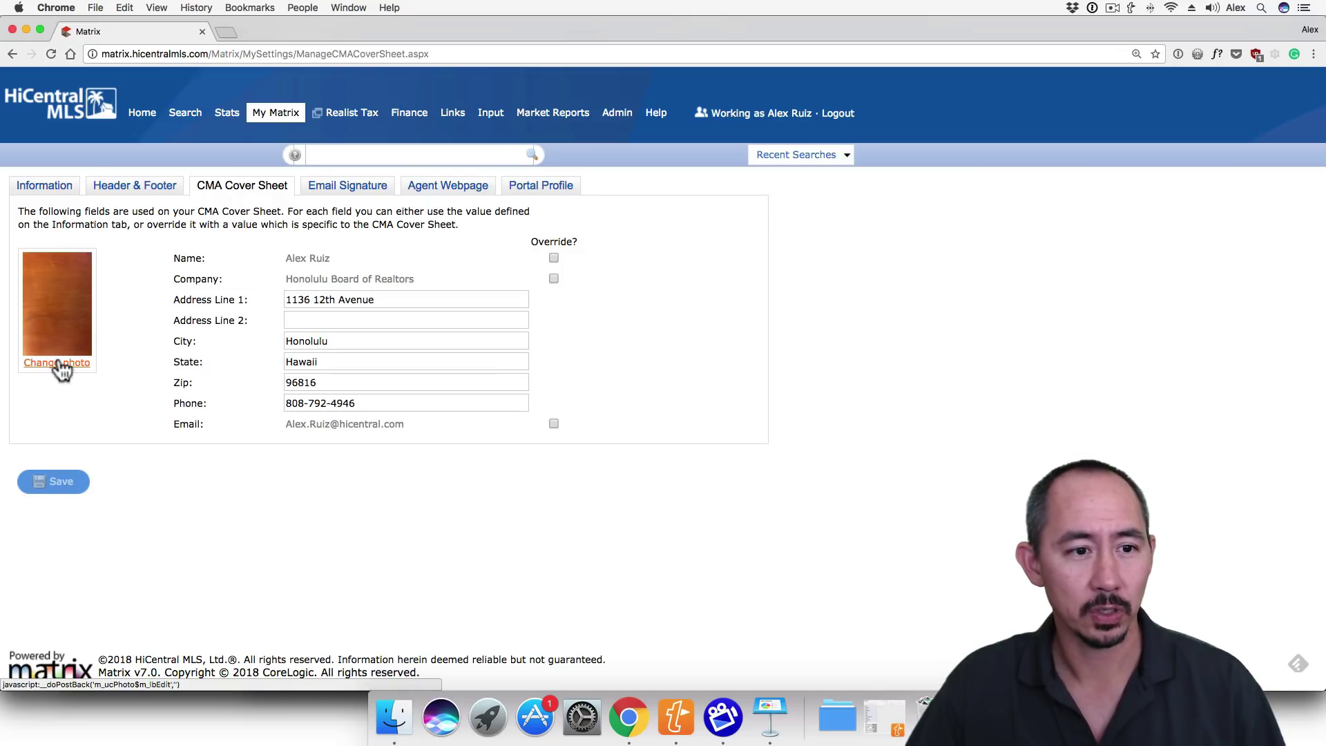
- Replace the agent photo by uploading the headshot file alex from the Desktop
click(58, 363)
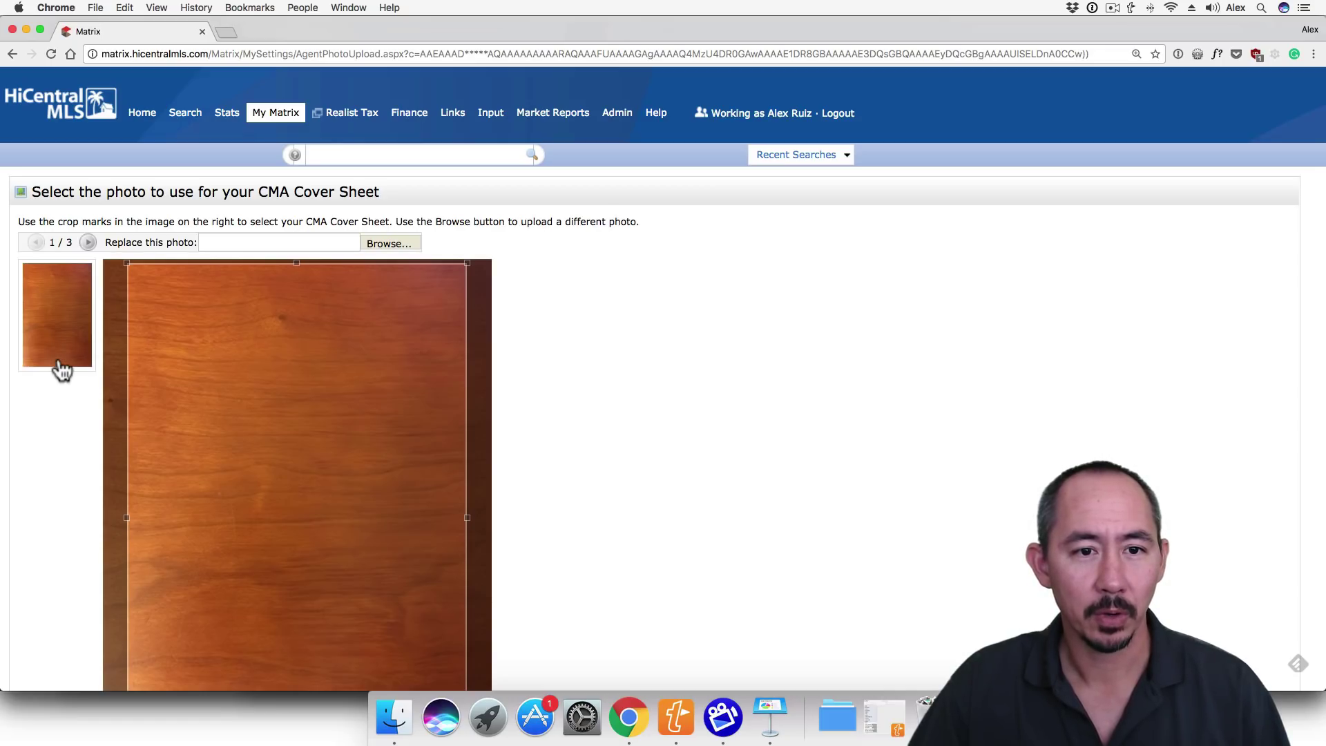
click(378, 243)
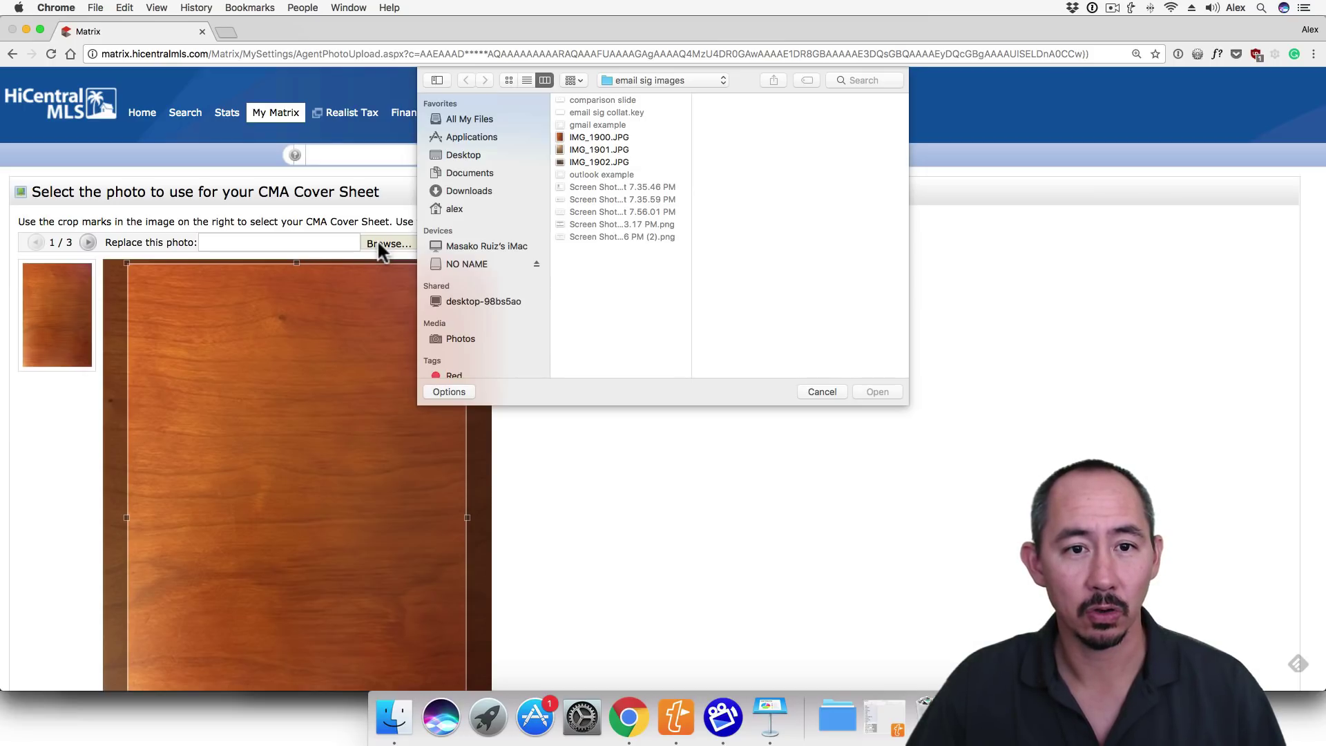
click(458, 158)
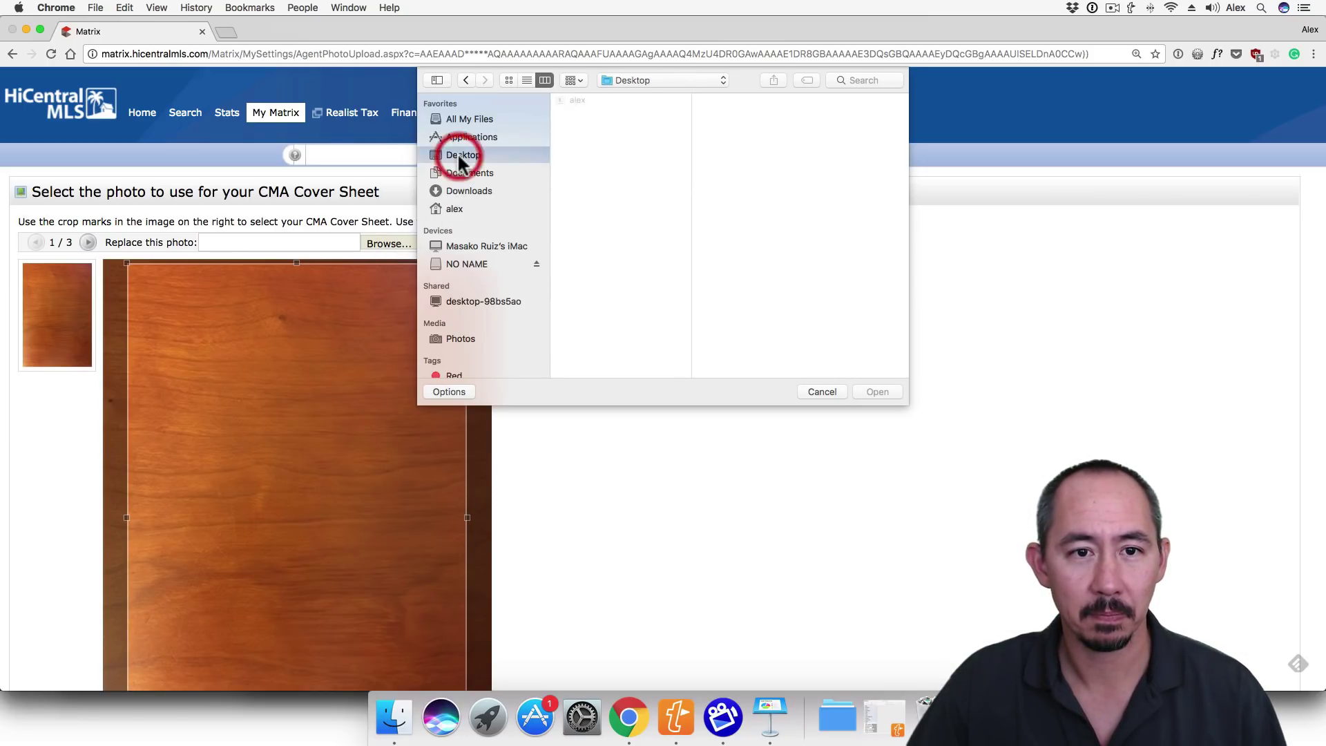
click(575, 99)
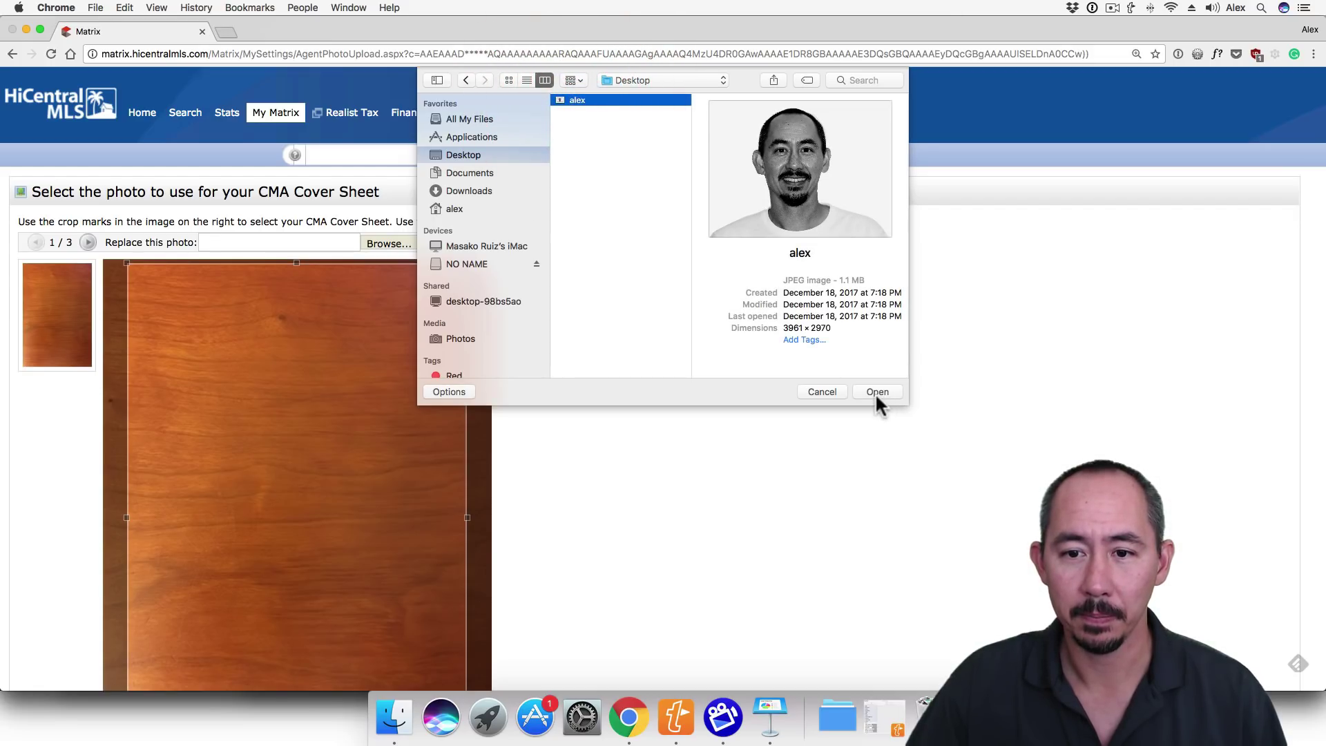
click(876, 391)
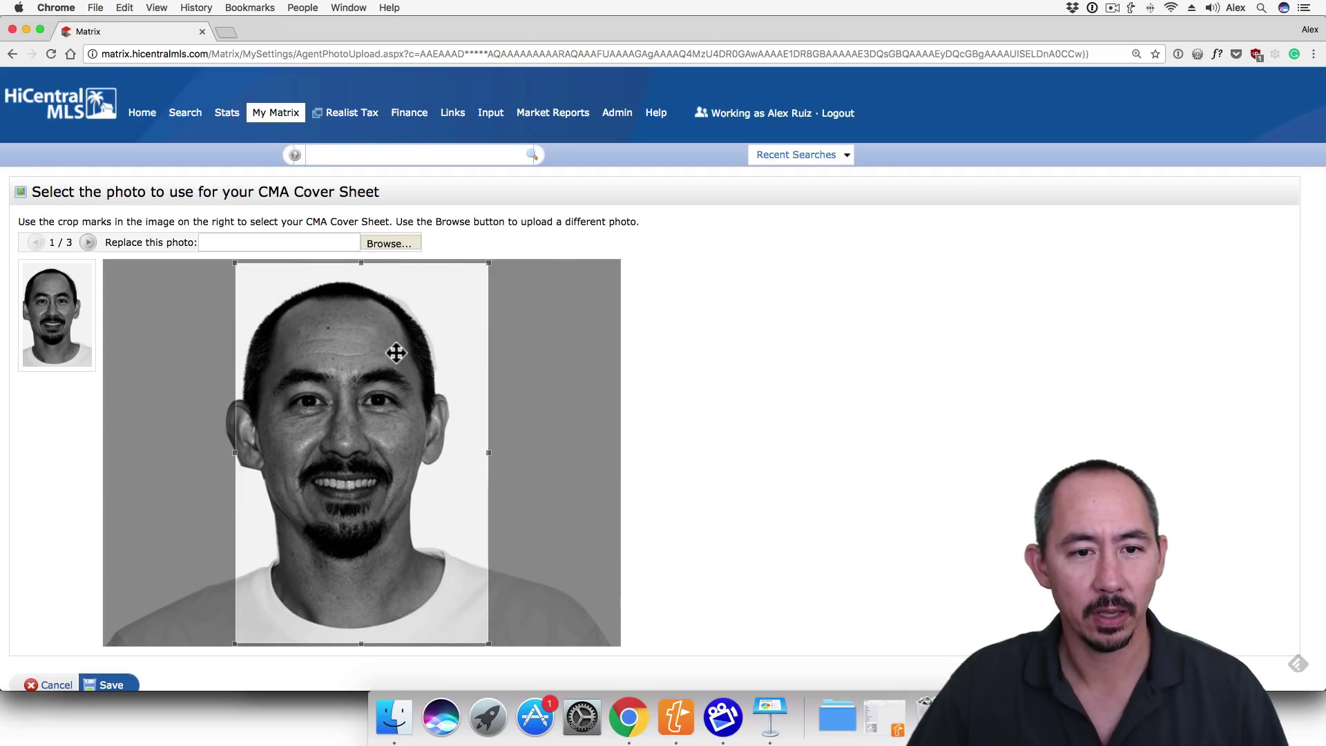
- Shift the crop box slightly left to frame the face and save the headshot
drag(399, 352, 380, 351)
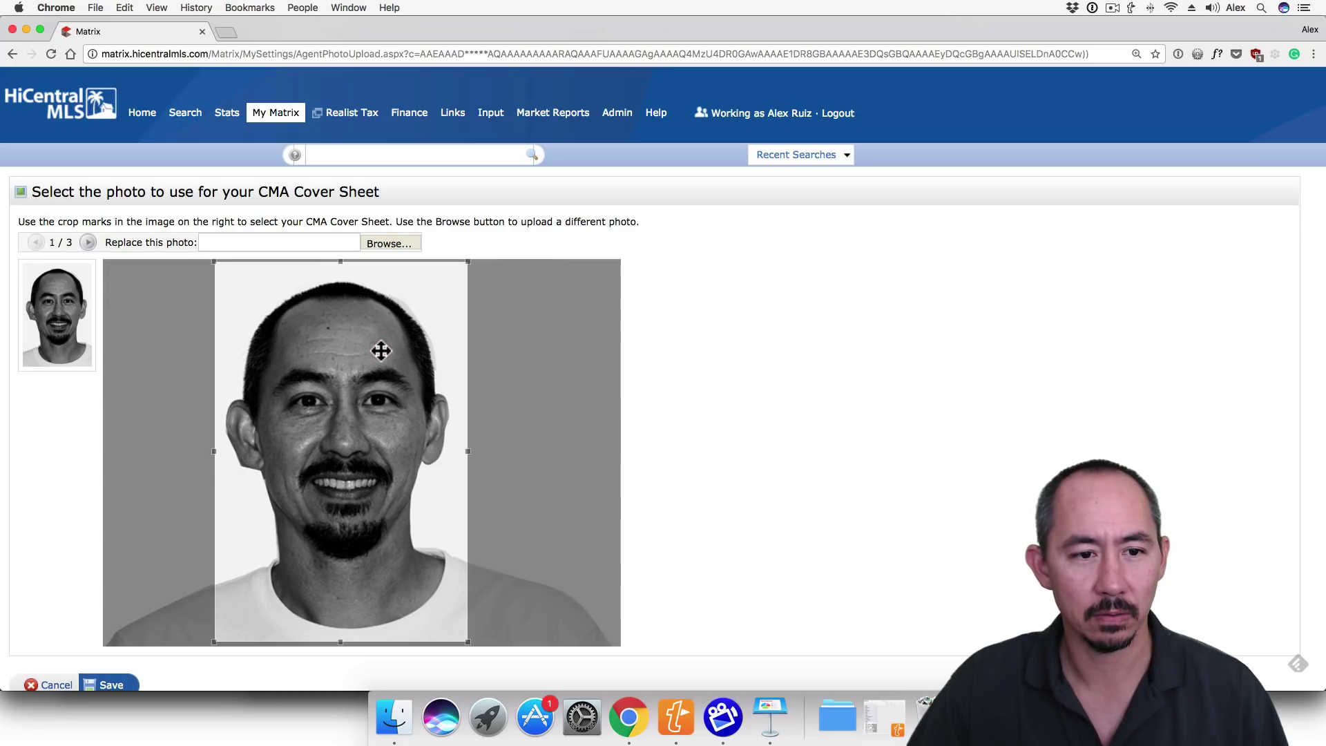
click(380, 351)
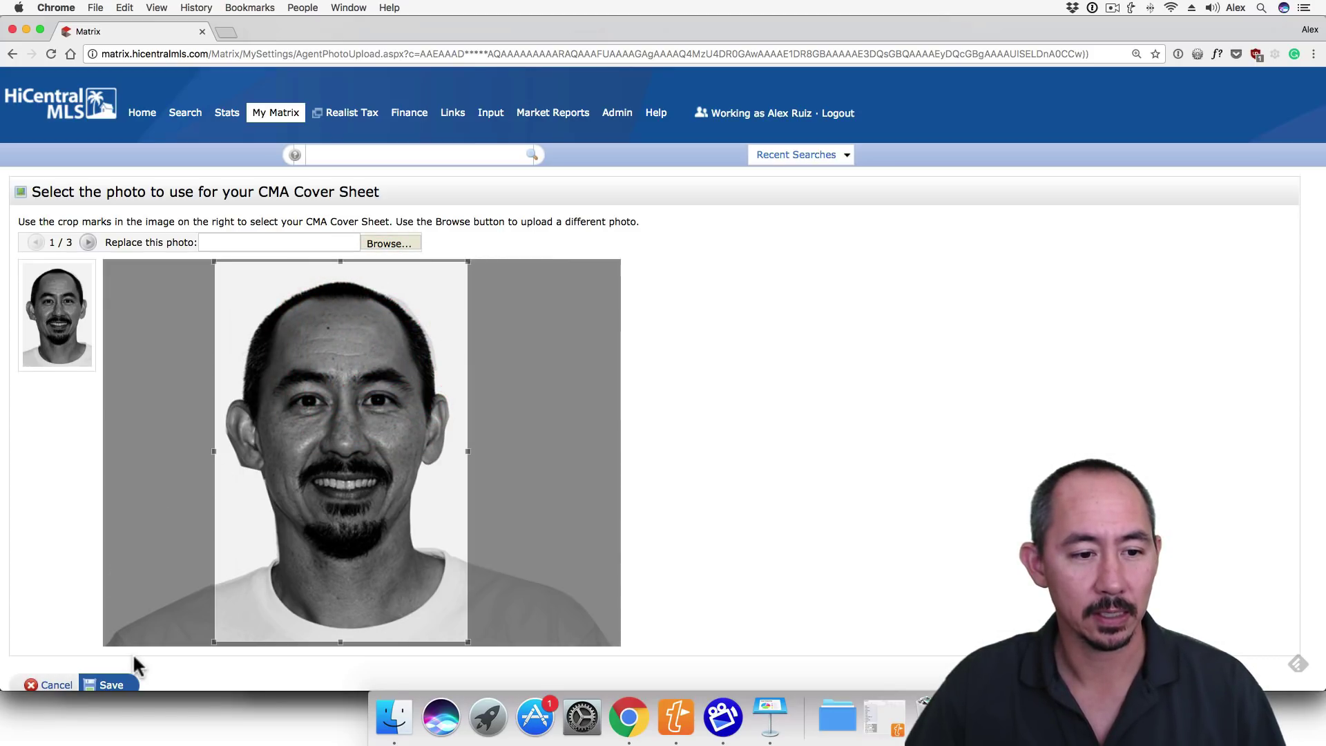
click(111, 684)
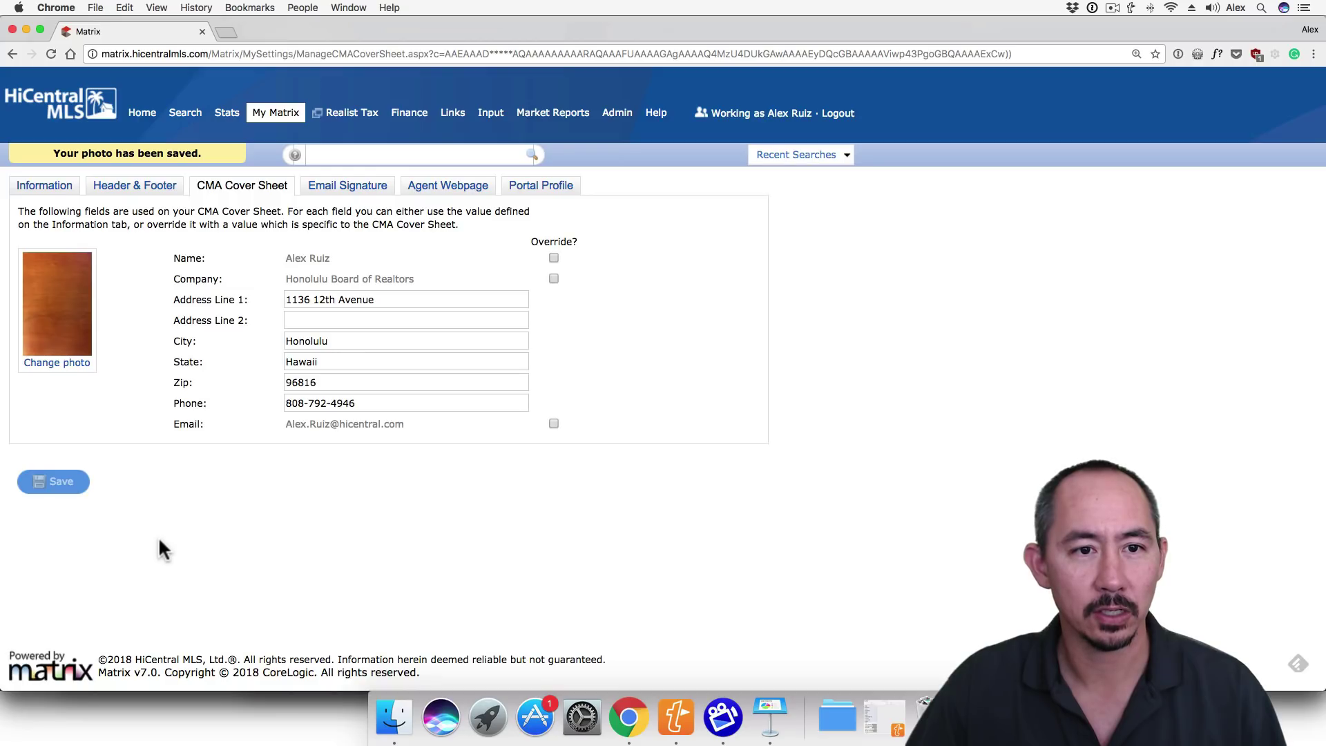
- On the Email Signature tab, select and delete the old name-only signature text
click(331, 190)
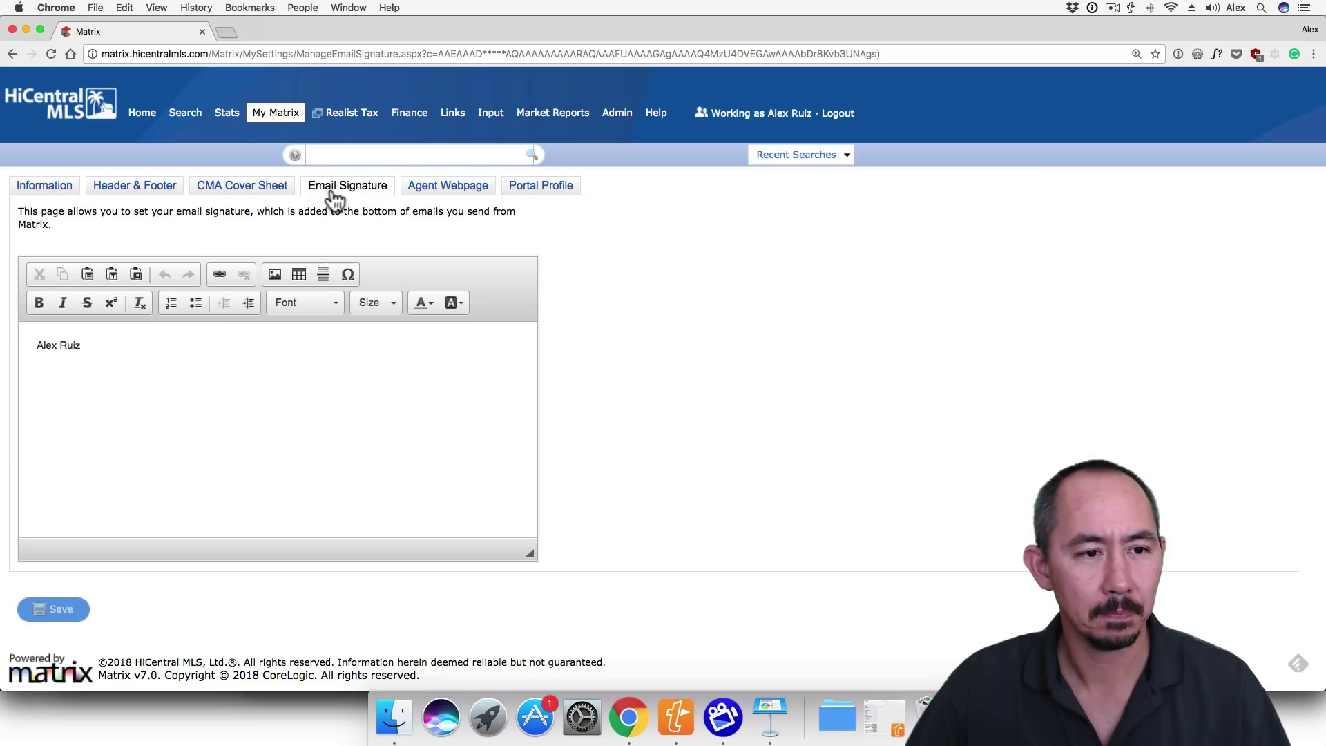
drag(149, 385, 23, 331)
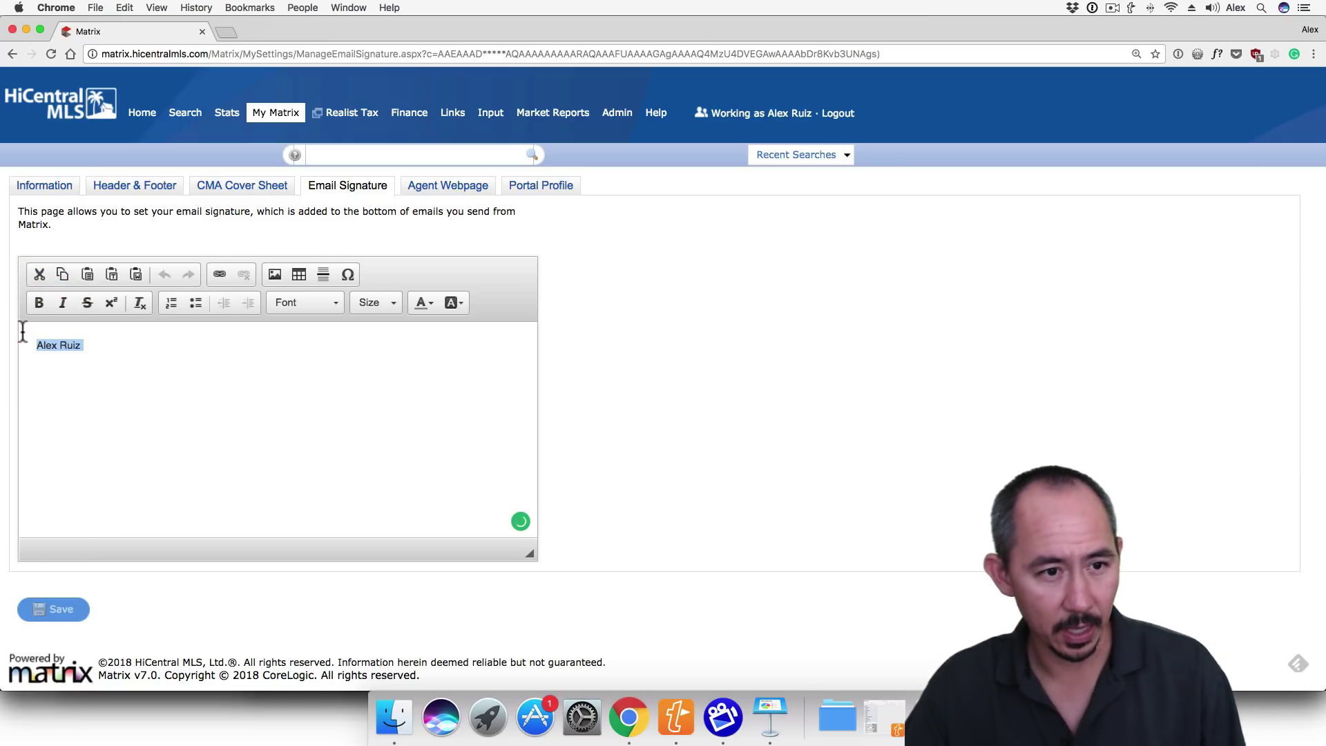
key(BackSpace)
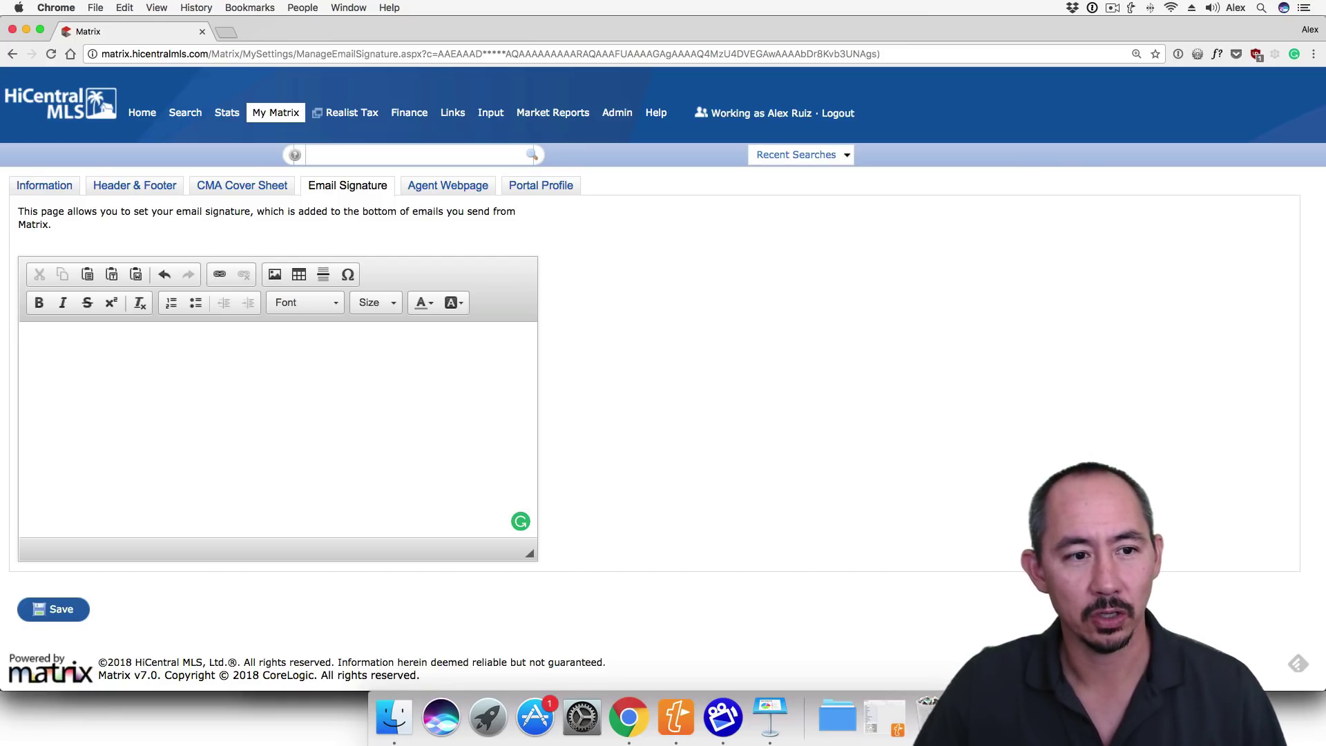
- Insert the uploaded headshot thumbnail as an image at the top of the signature
click(279, 274)
click(759, 249)
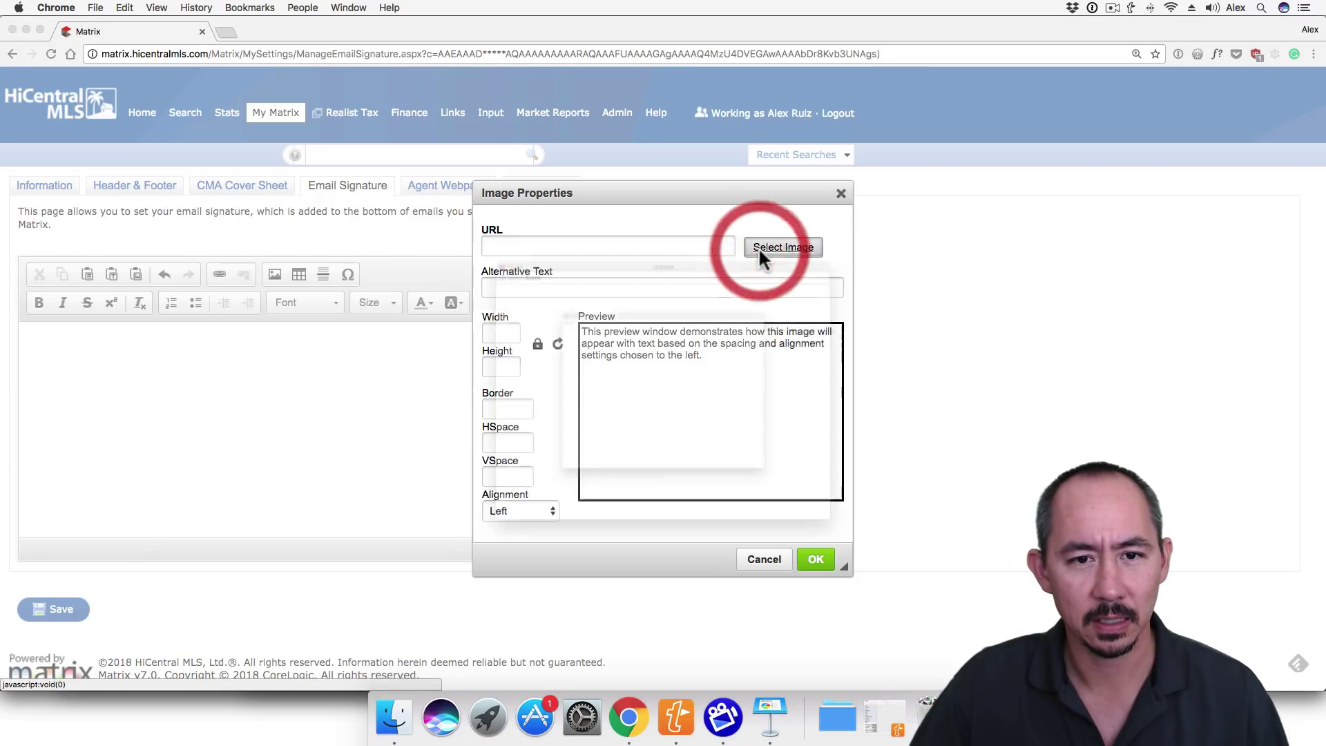
click(478, 304)
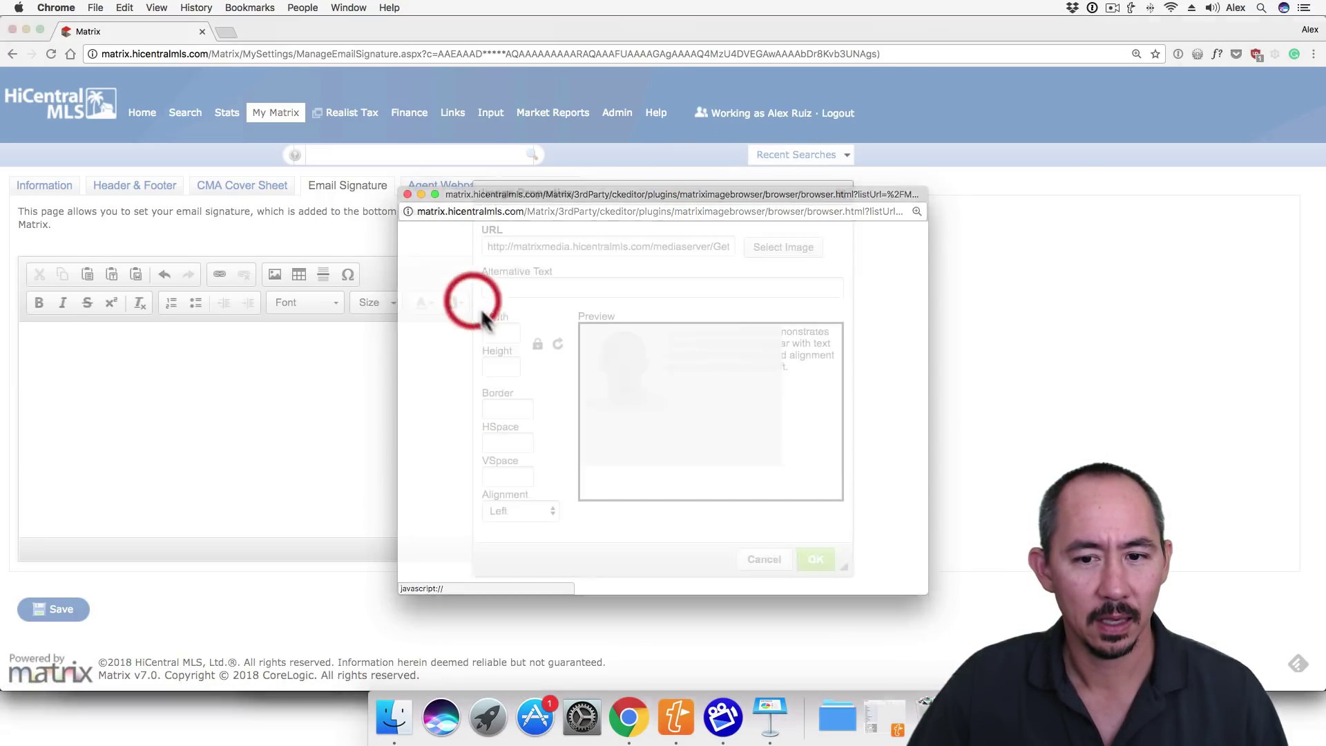
click(815, 559)
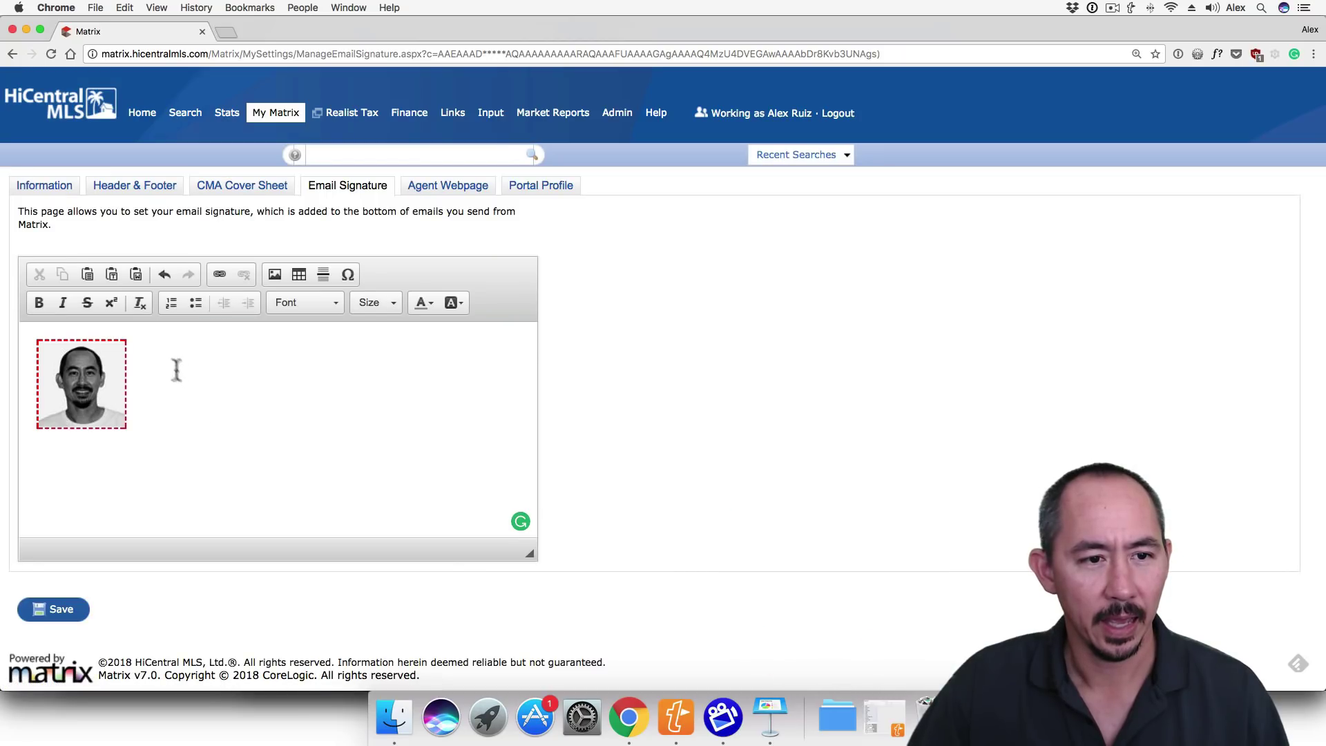
click(160, 347)
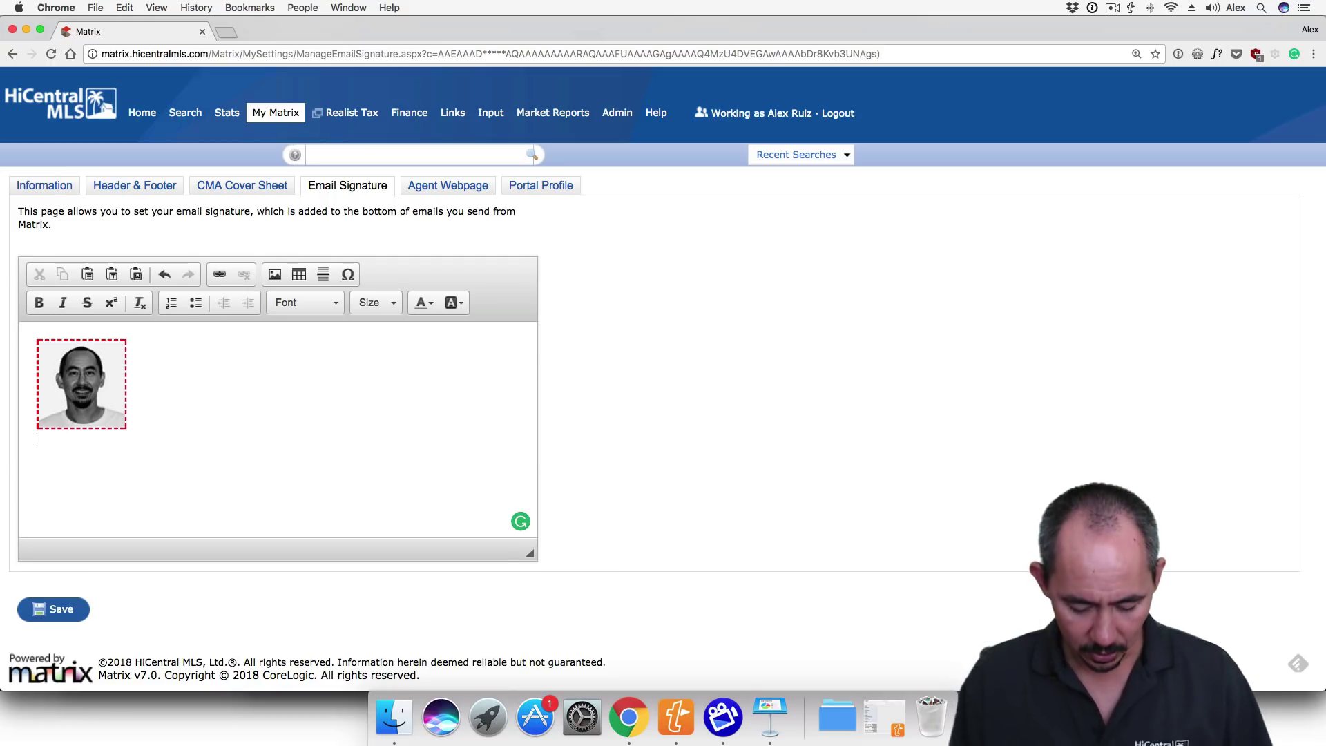
text(sig)
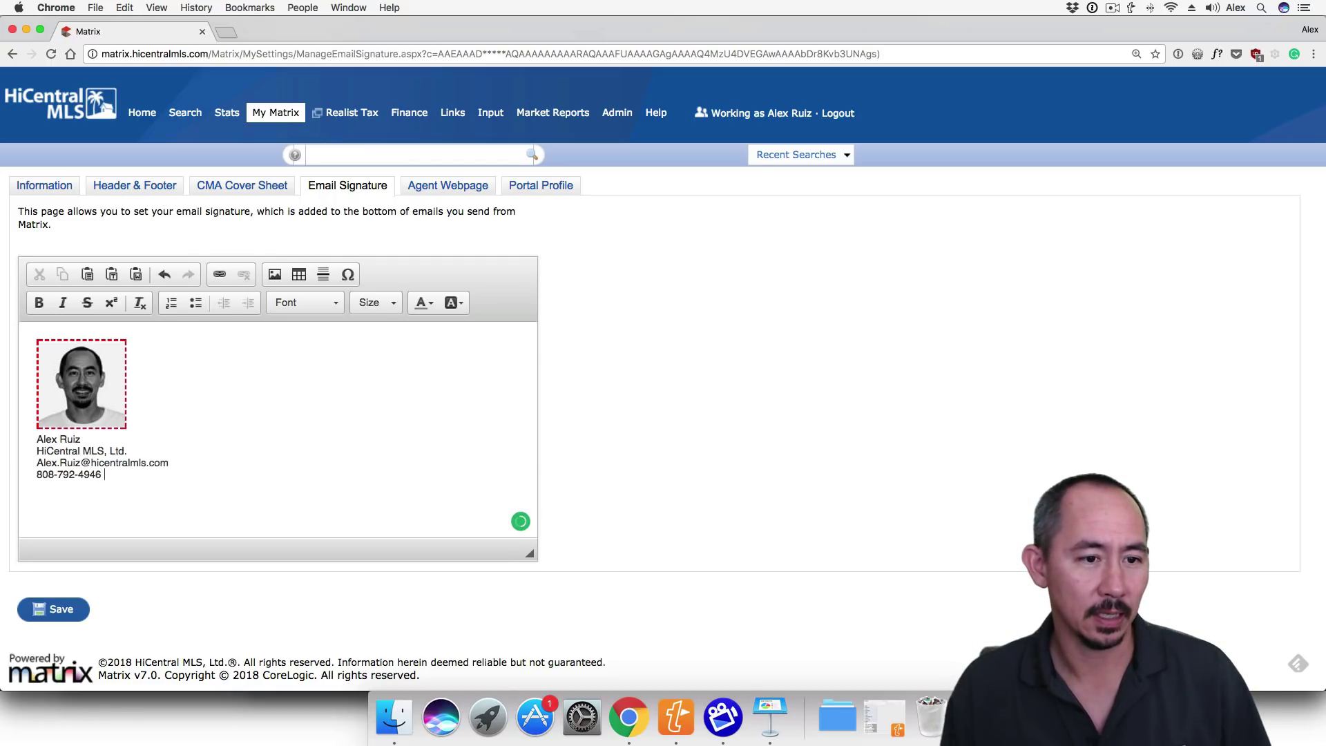
key(Return)
text(www.hicent)
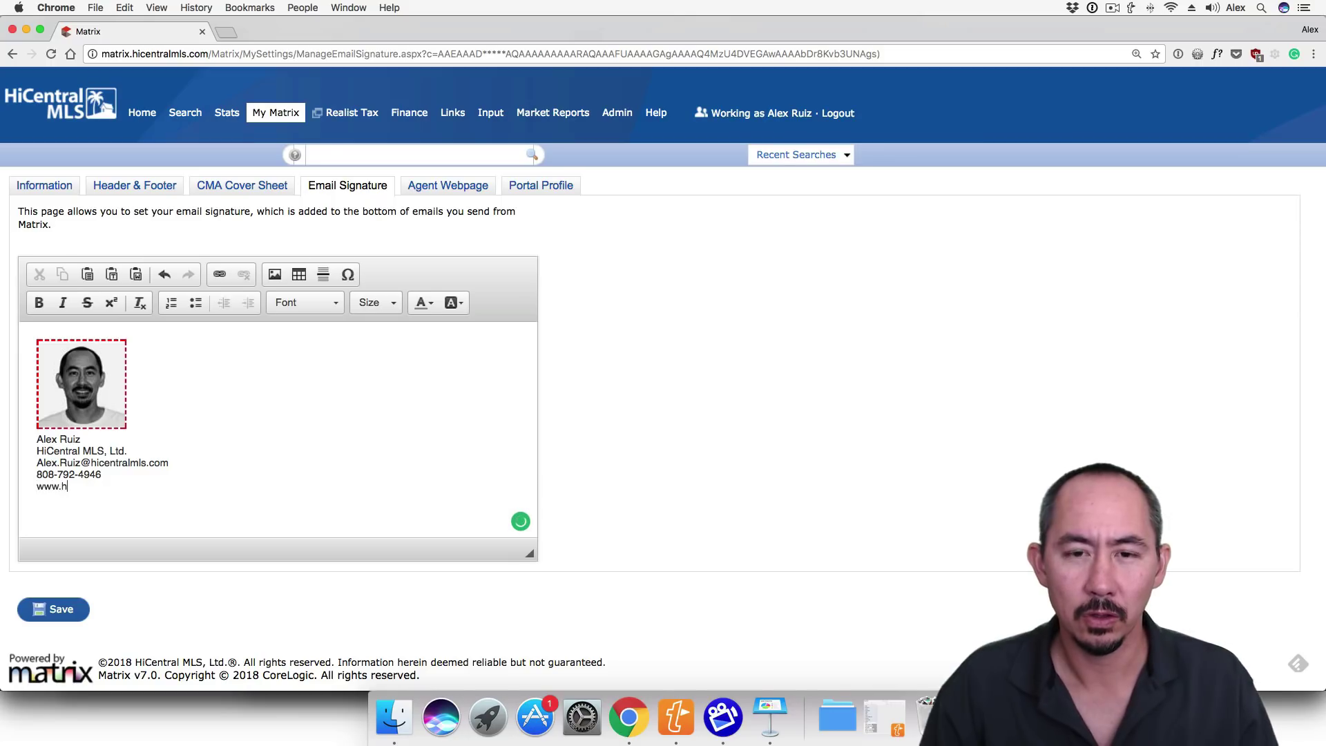
text(ral.com)
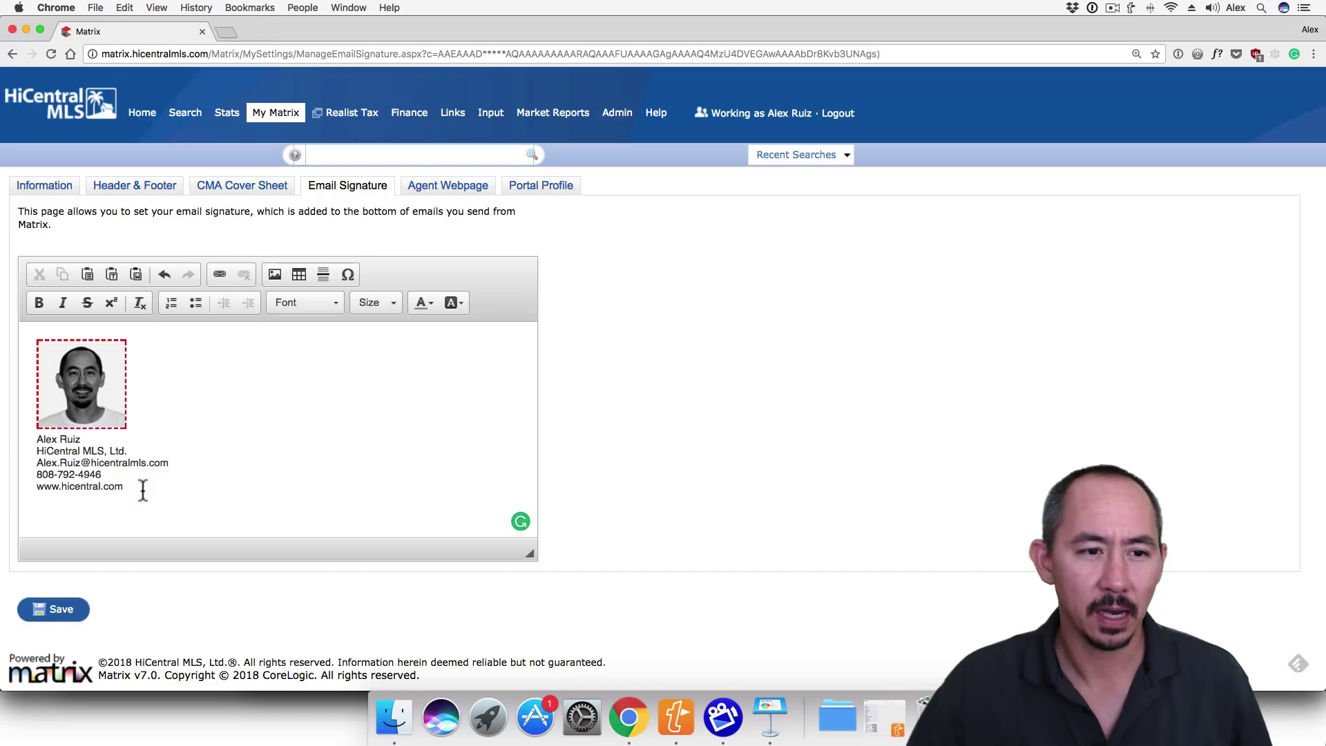
- Select all signature content and delete the headshot and contact lines
key(super+a)
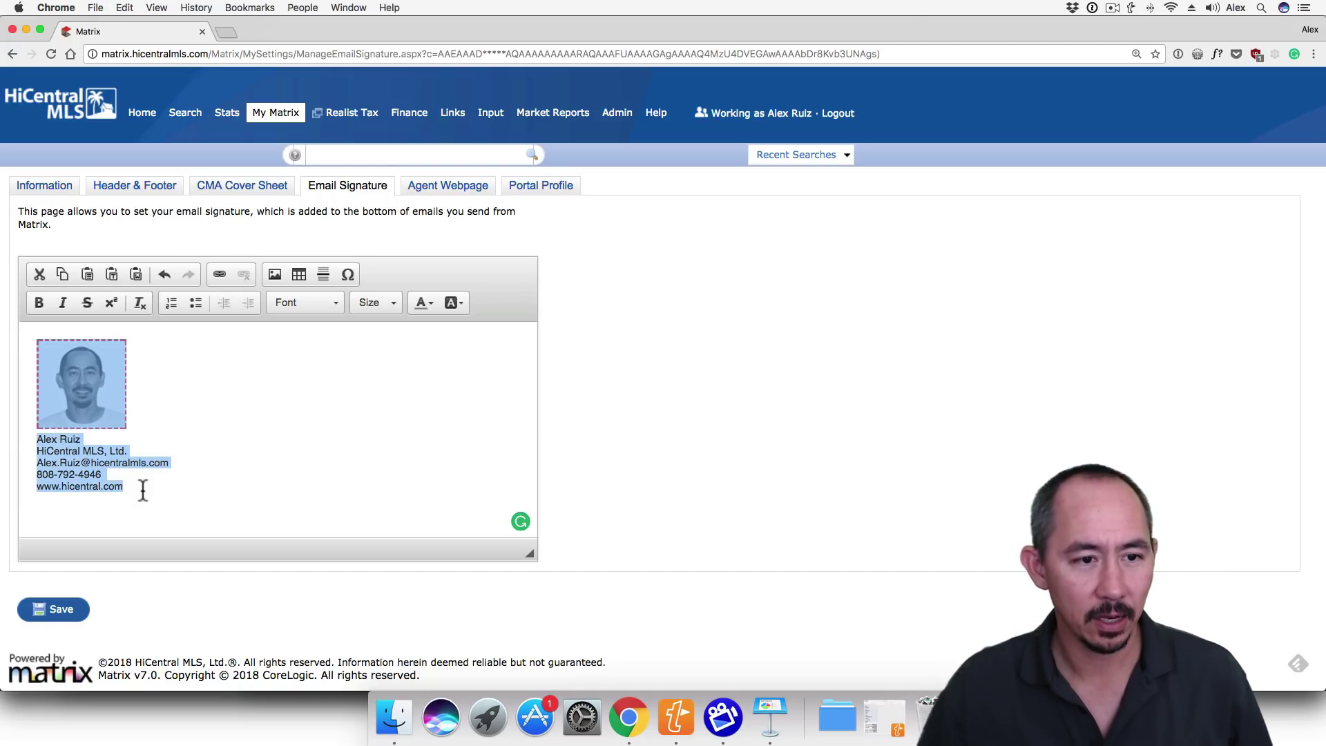
key(BackSpace)
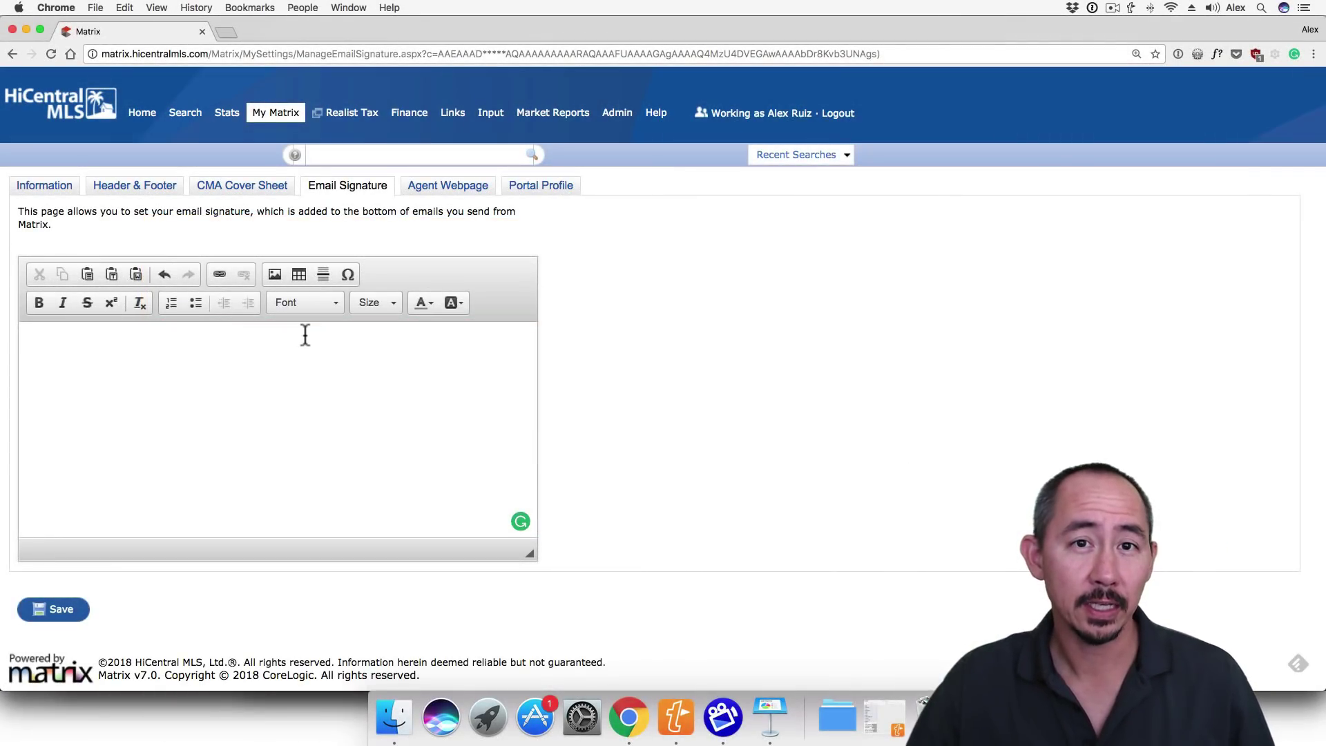
- Configure a new table with 3 rows, 1 column, border size 0 and width 100%
click(300, 273)
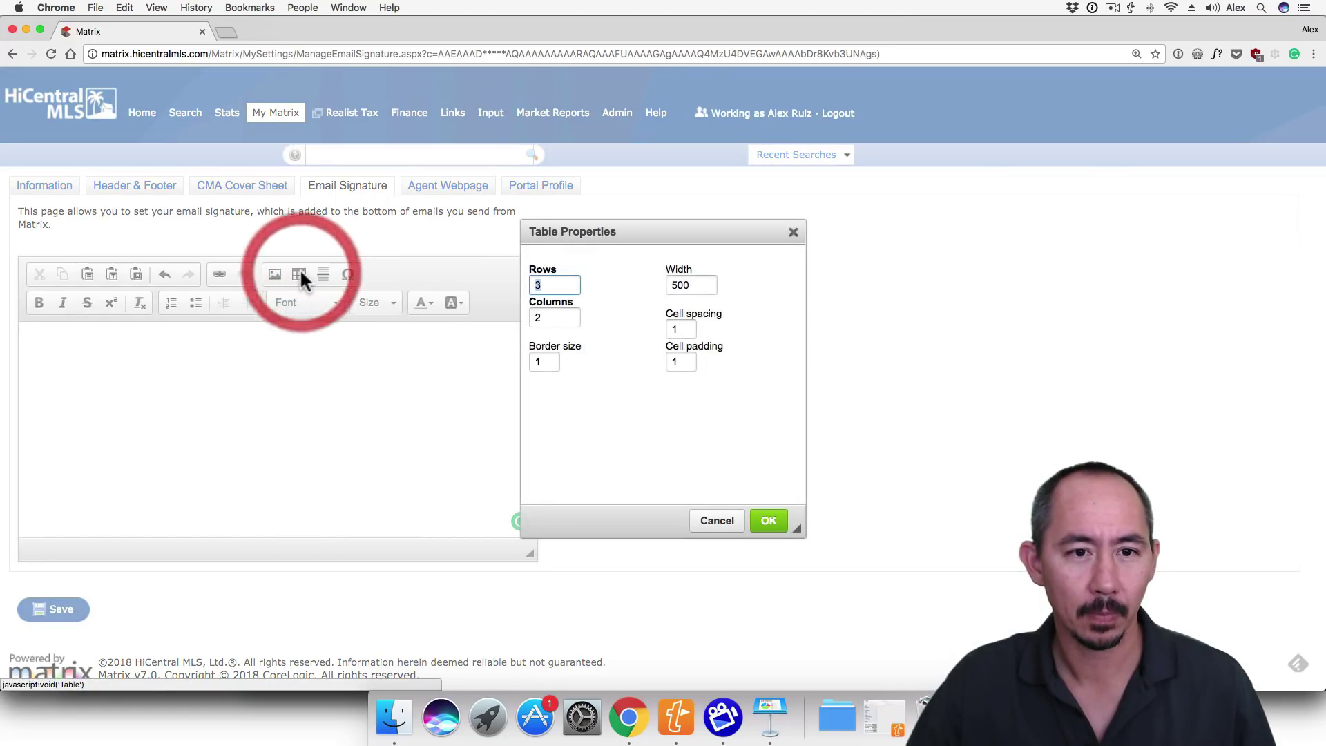
click(561, 286)
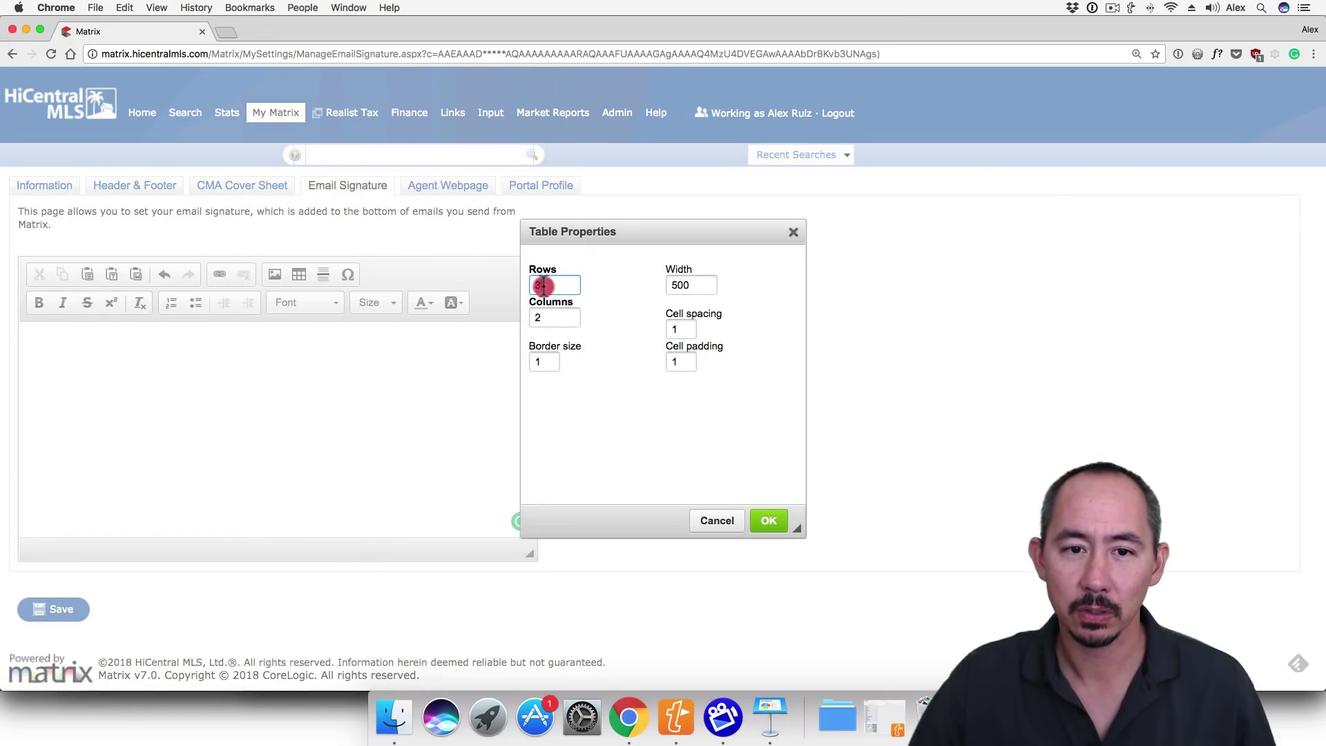
key(Tab)
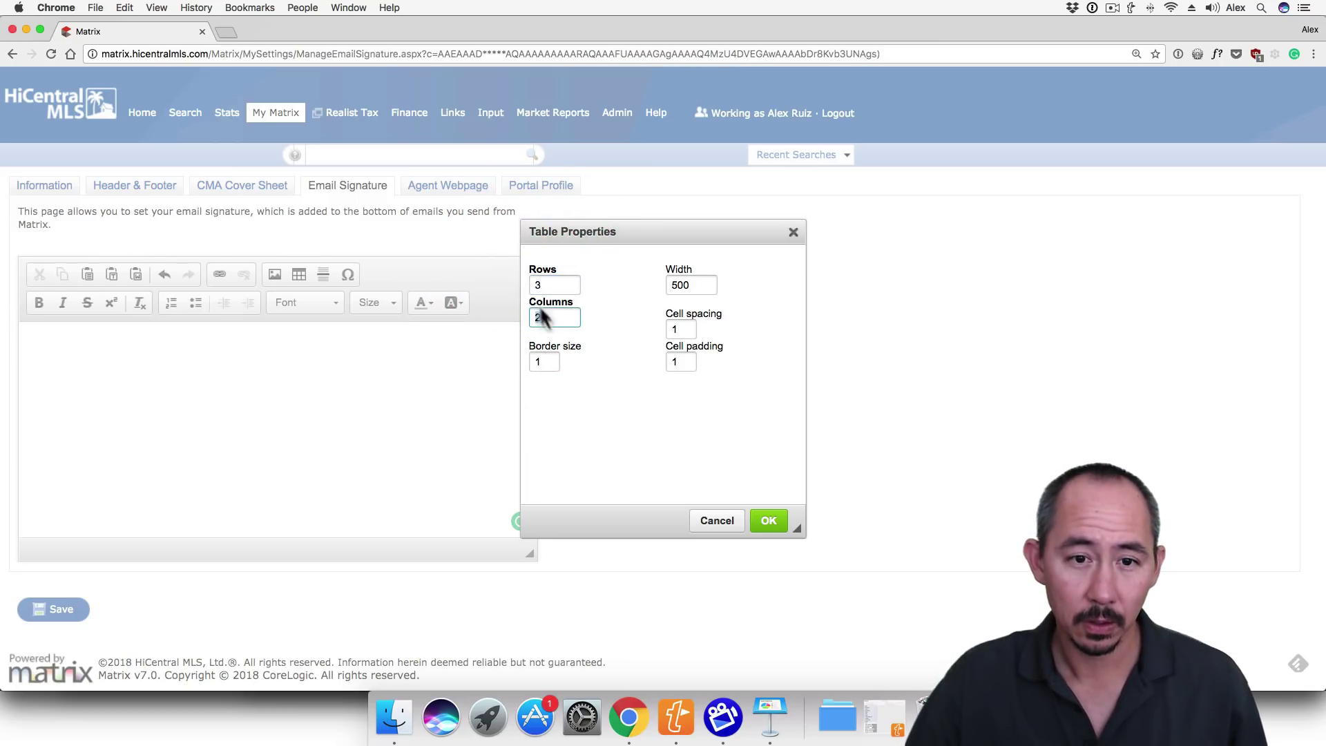
text(1)
drag(544, 361, 531, 362)
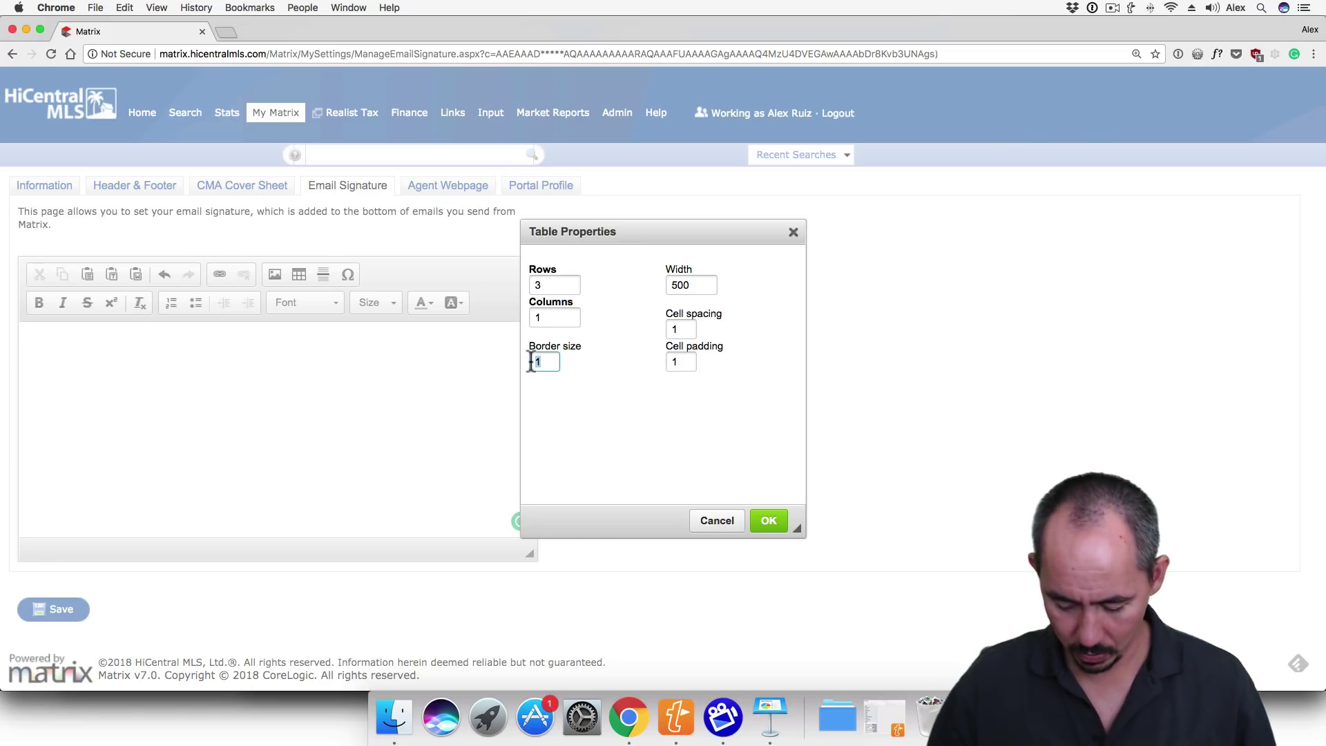
text(0)
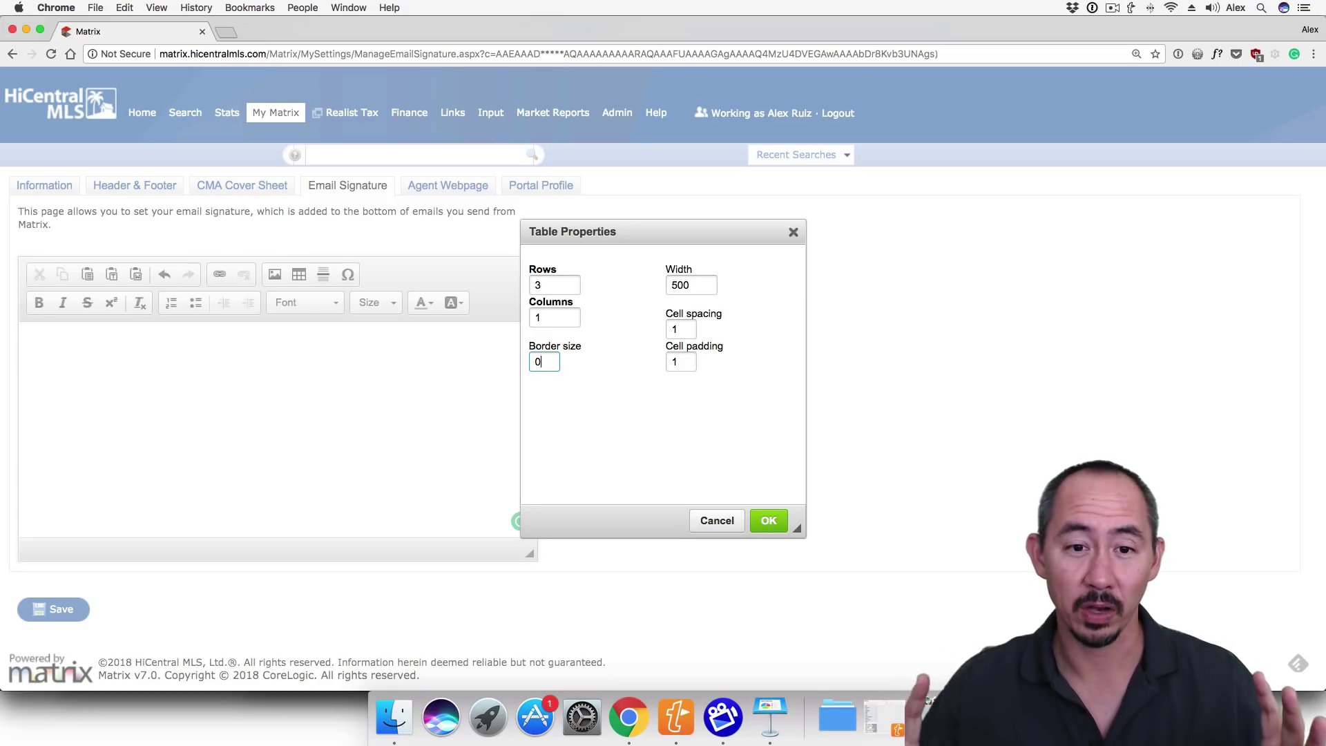
key(Tab)
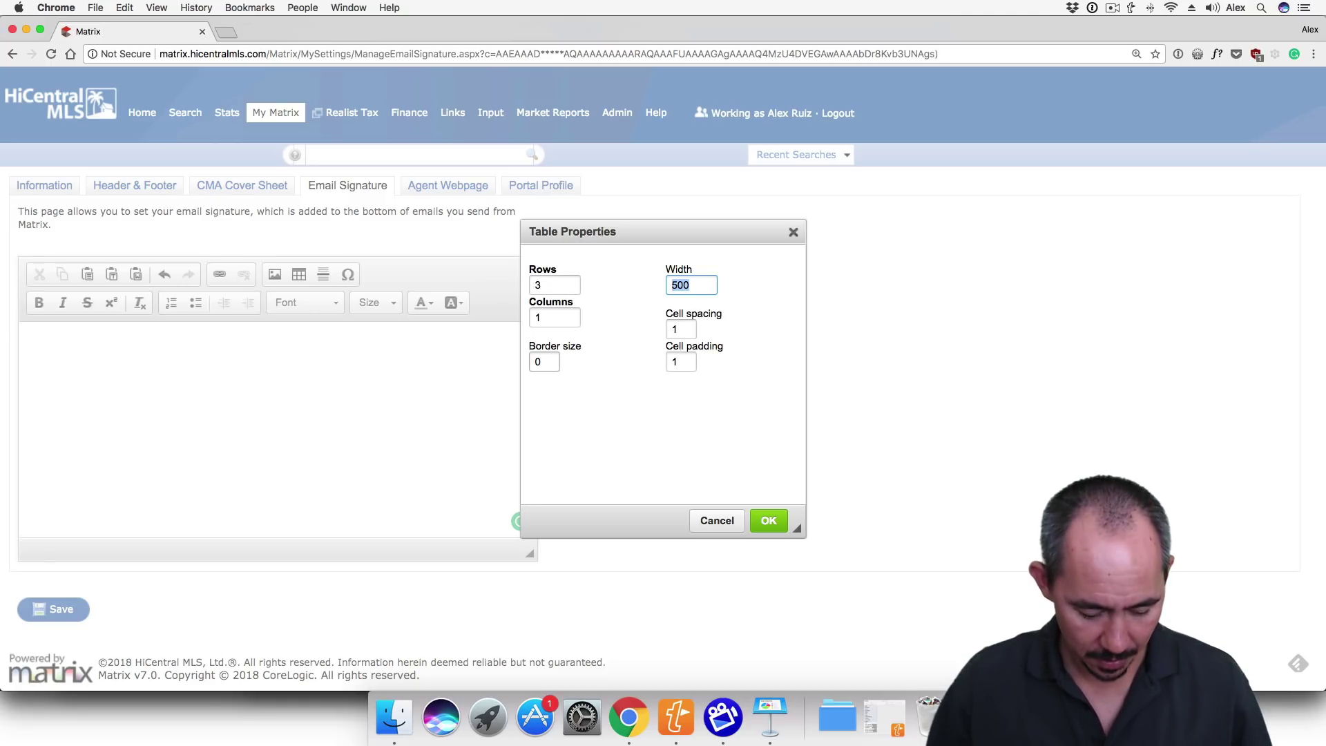
text(100%)
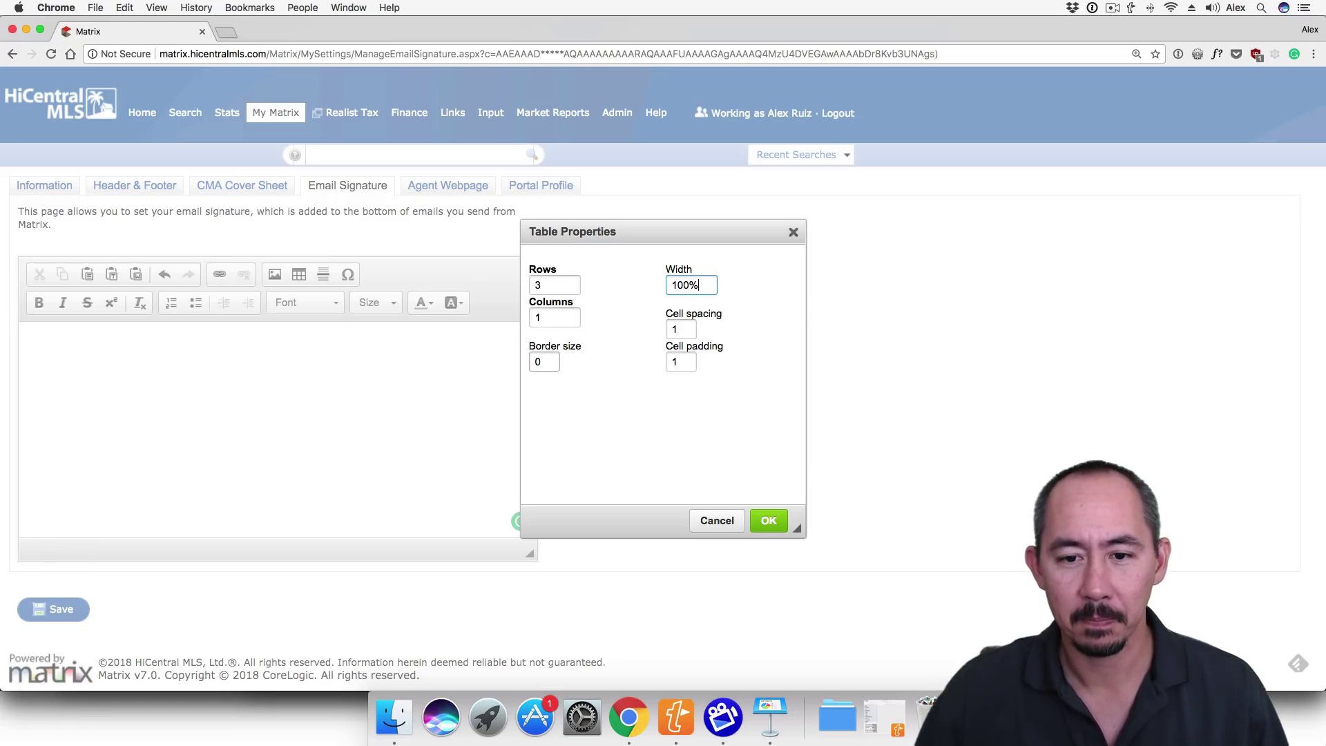
- Insert the borderless table and place the headshot thumbnail in its first cell
click(765, 519)
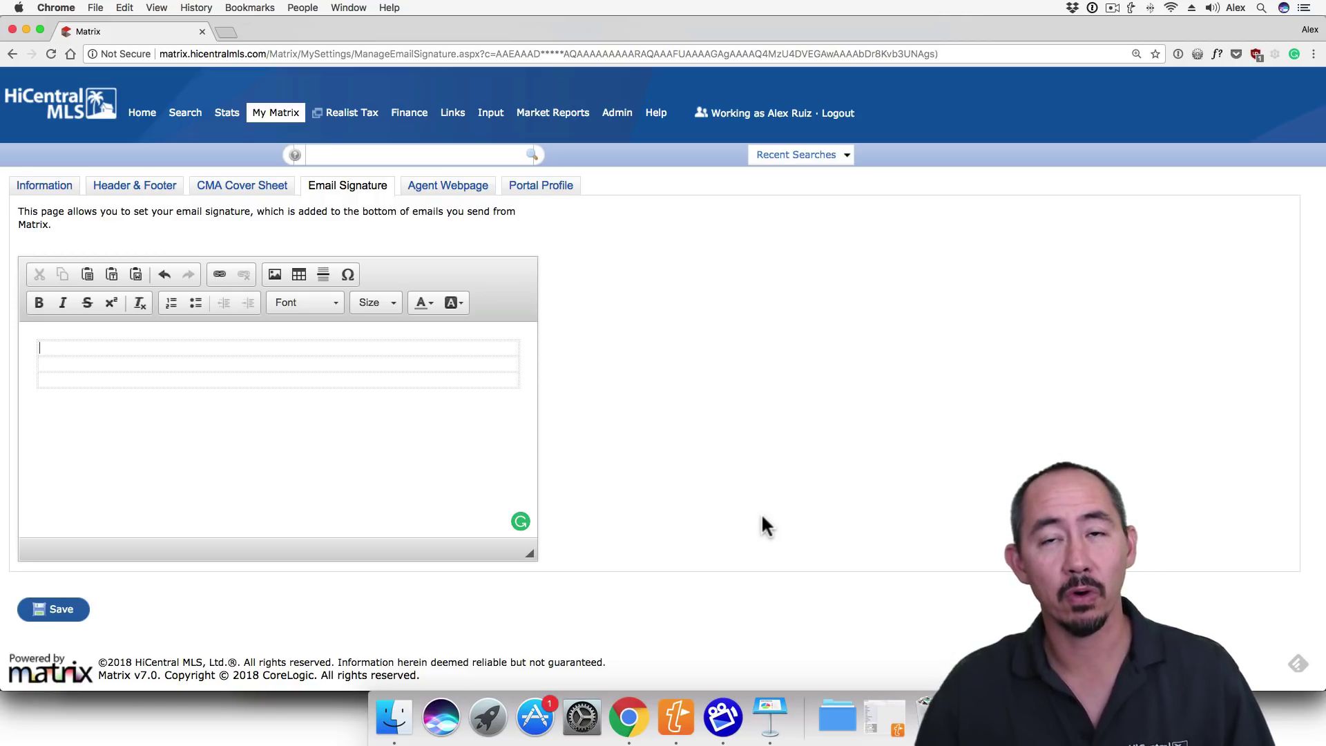
click(77, 346)
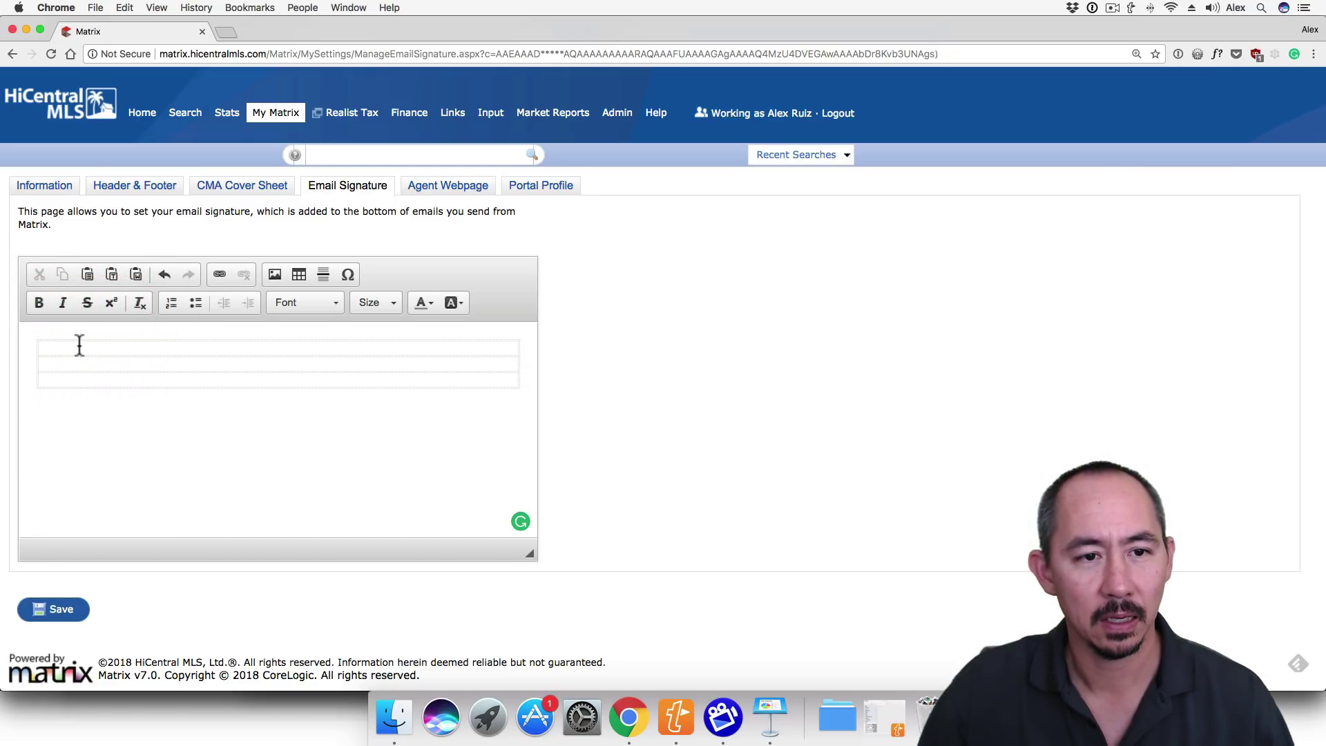
click(275, 275)
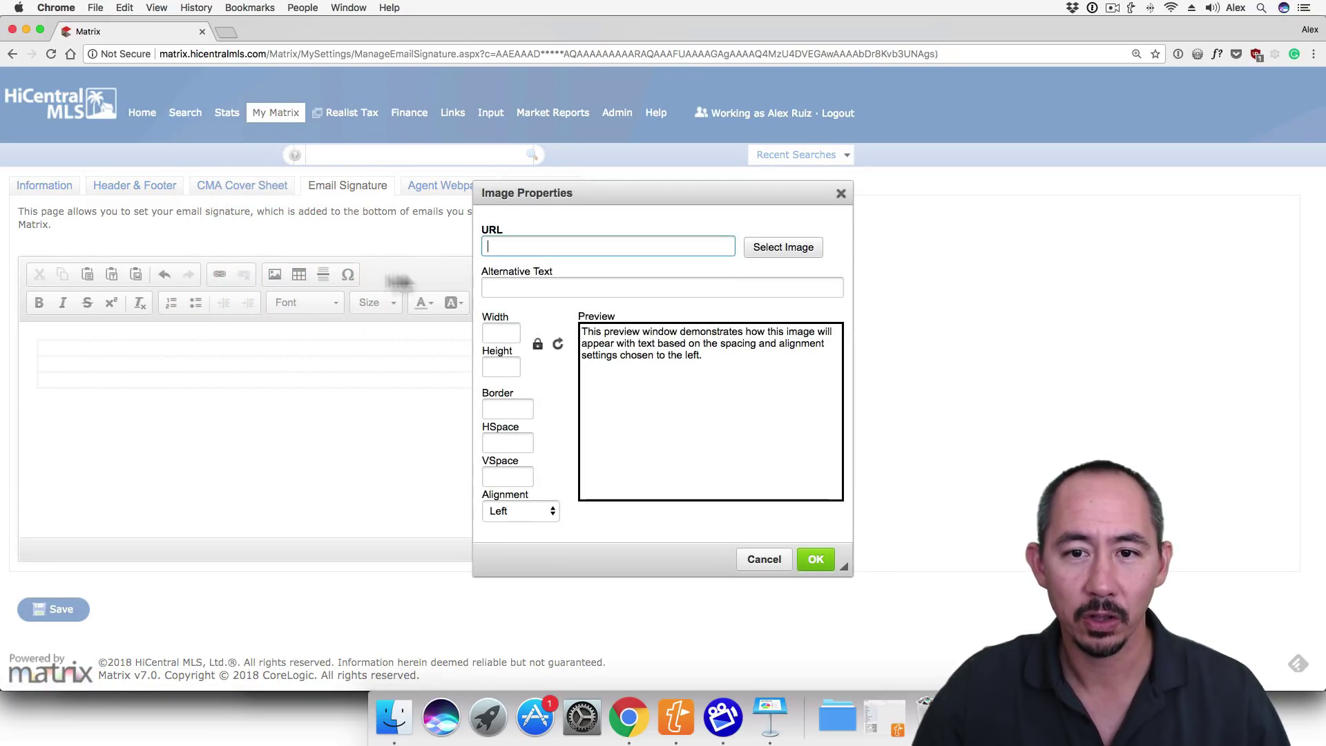
click(766, 247)
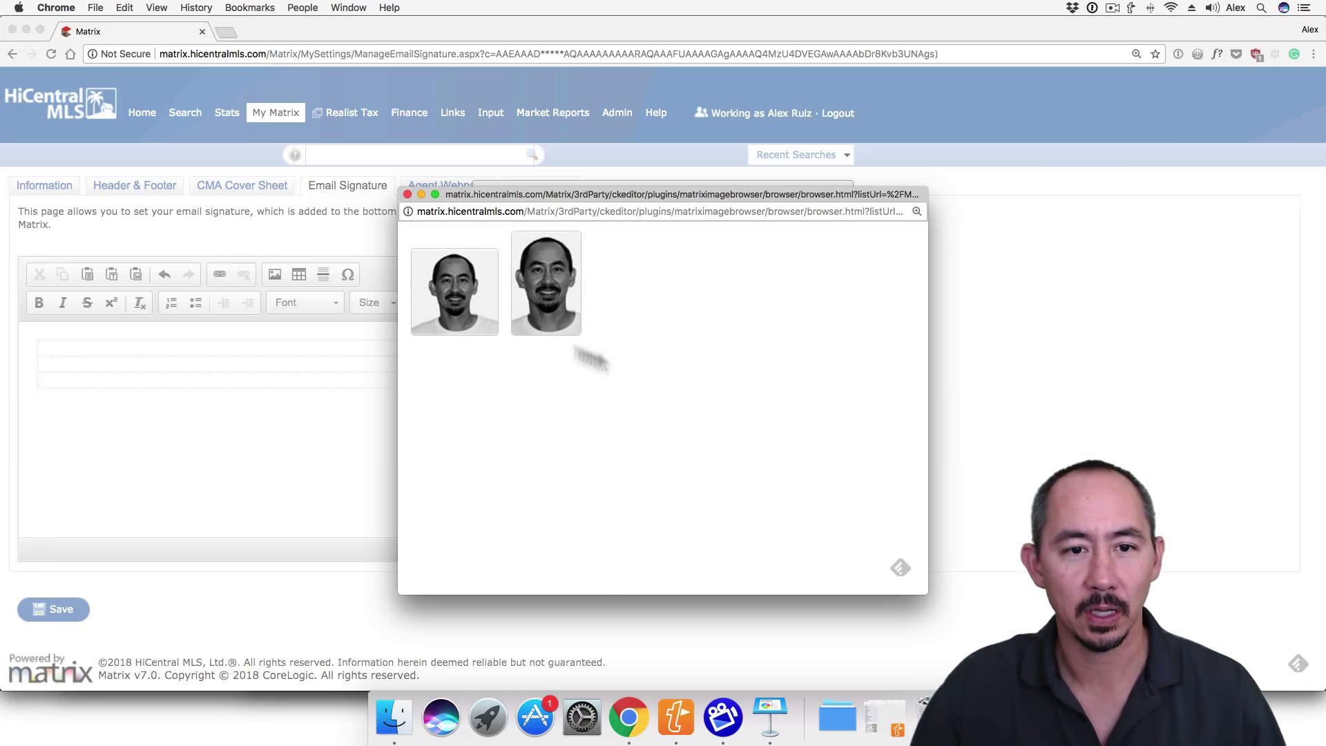
click(469, 304)
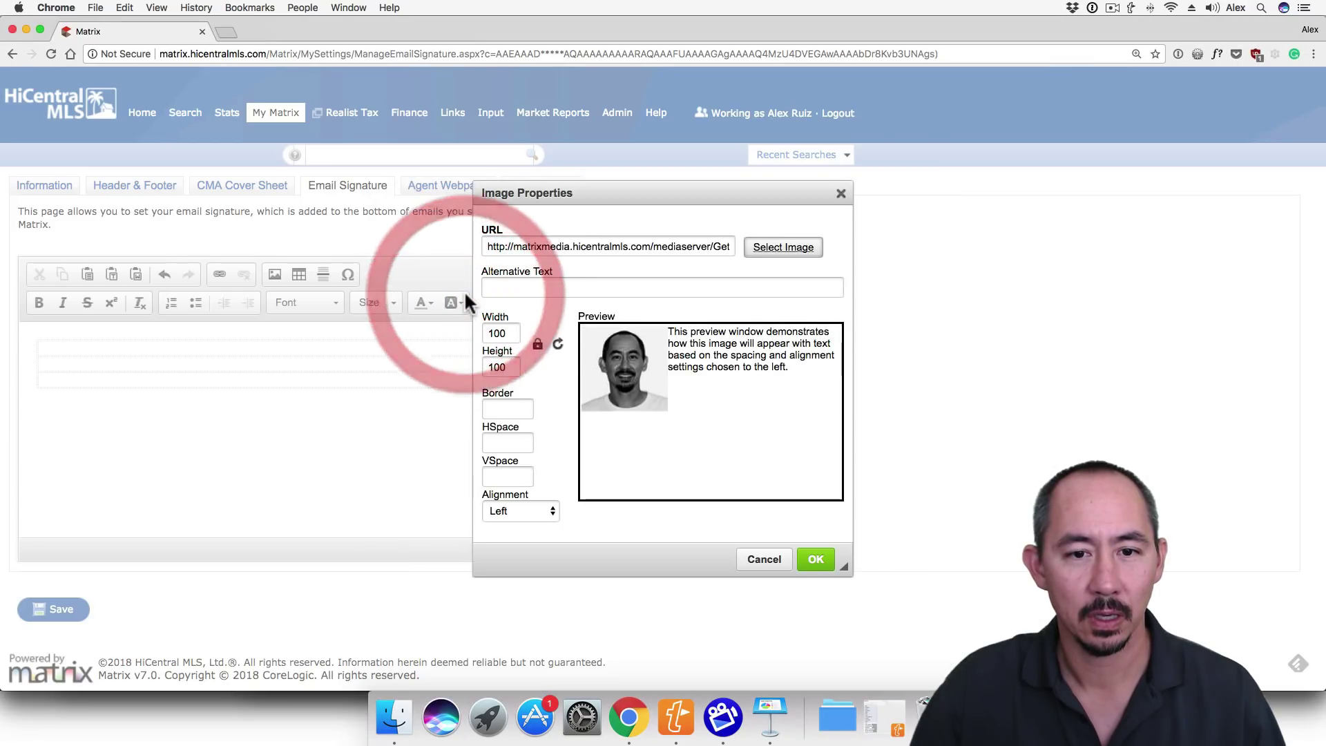
click(815, 560)
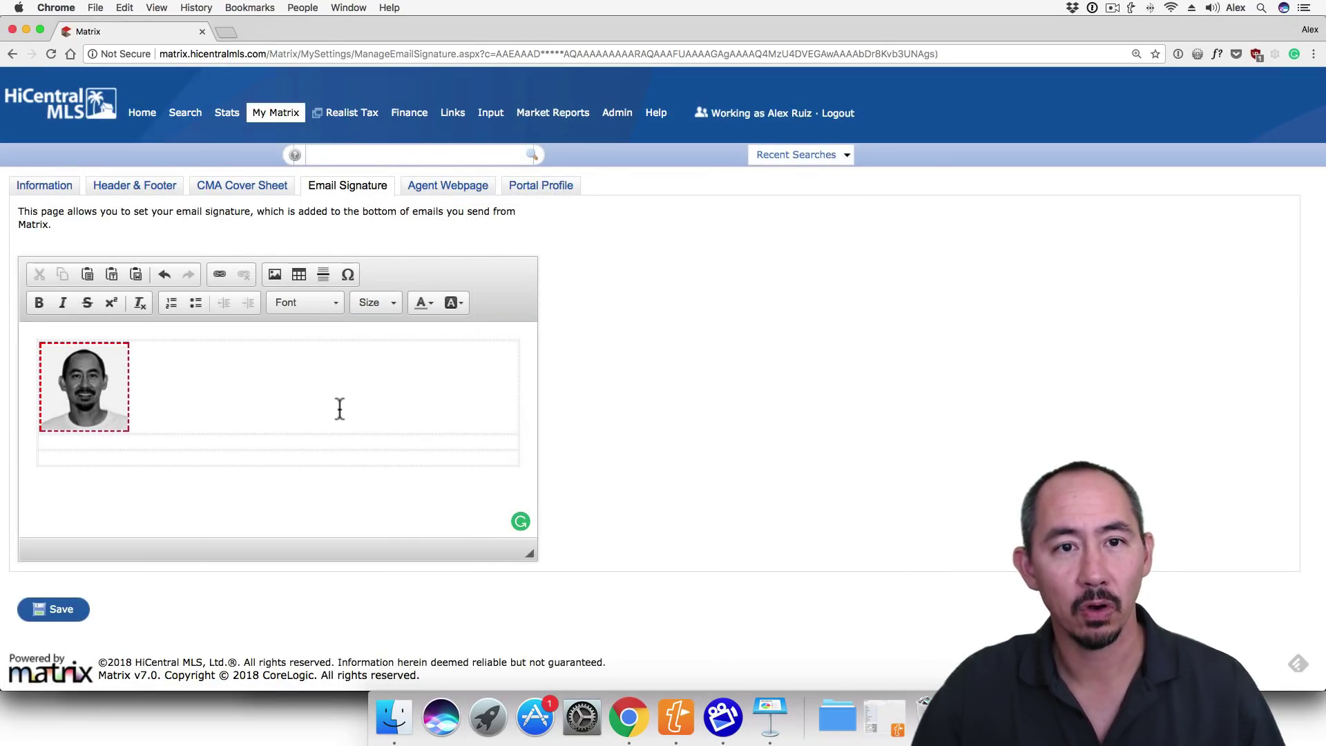
click(285, 450)
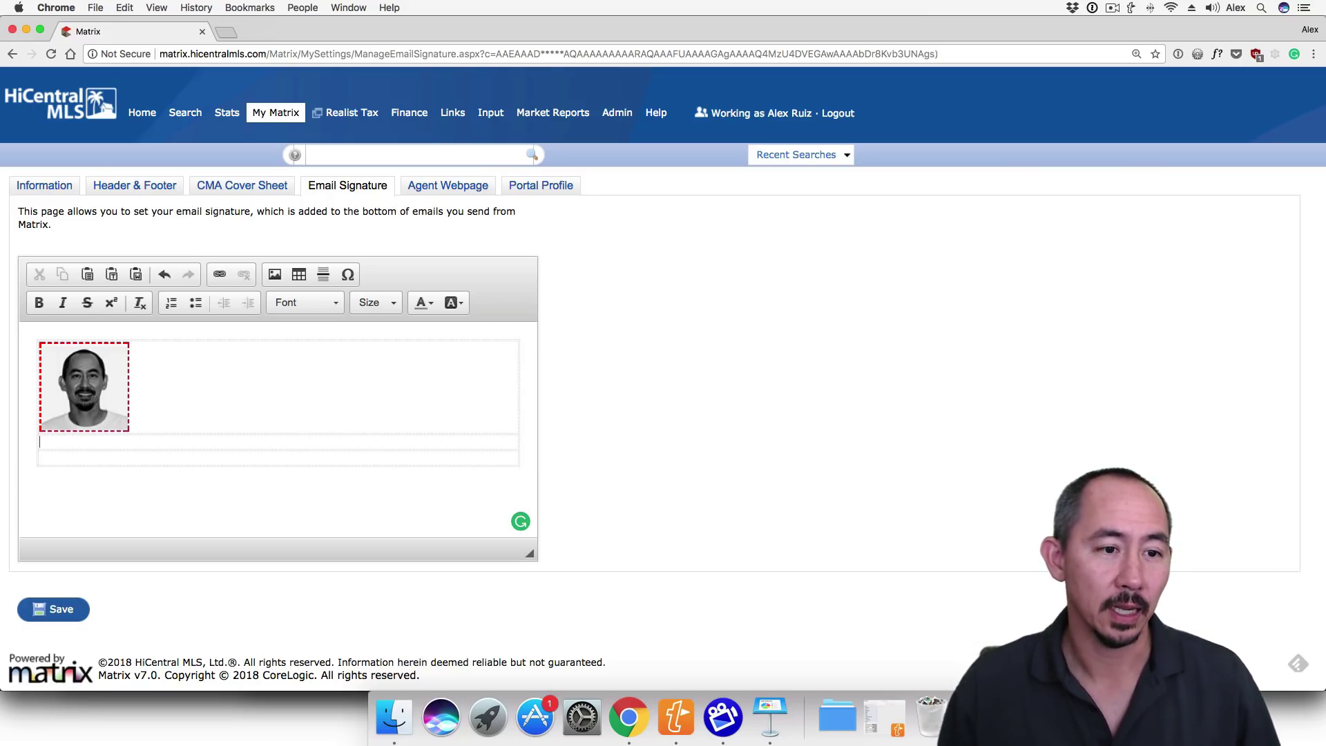
text(sig)
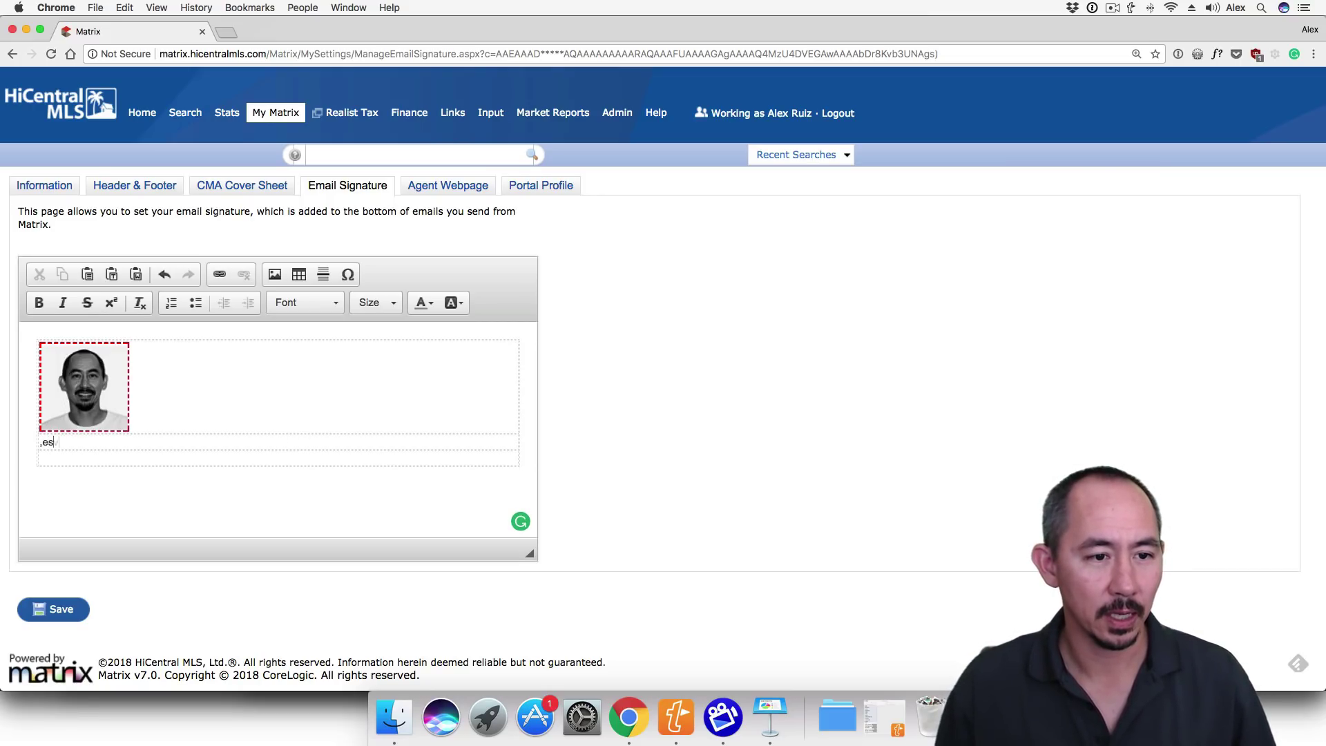
key(Return)
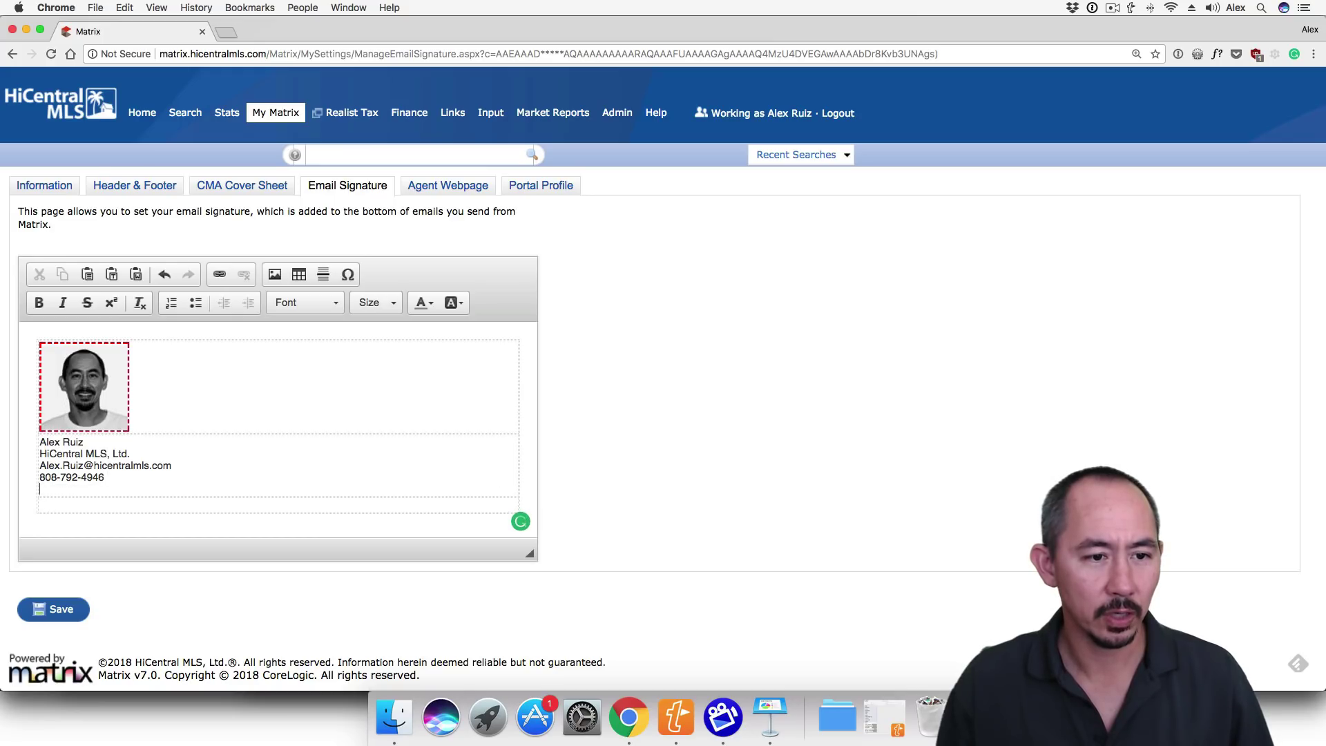
text(www.hicentral.com)
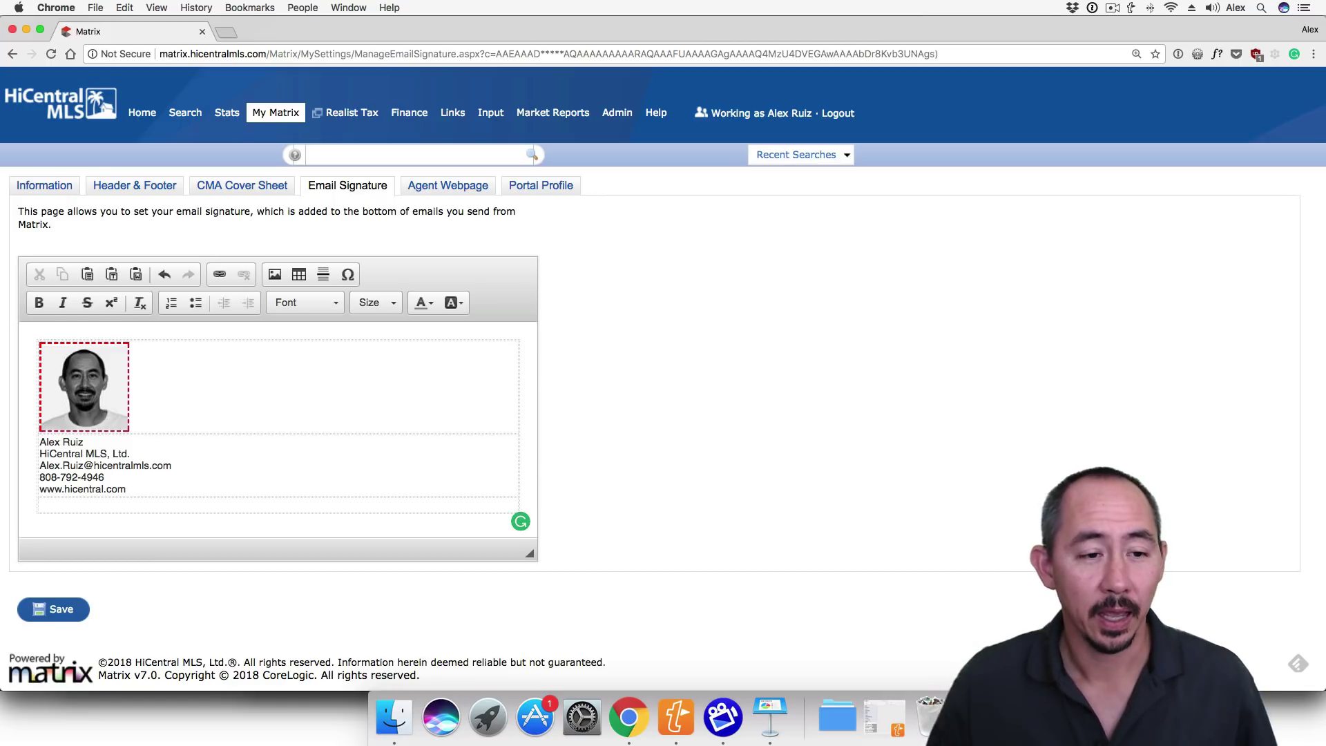
key(shift+Up)
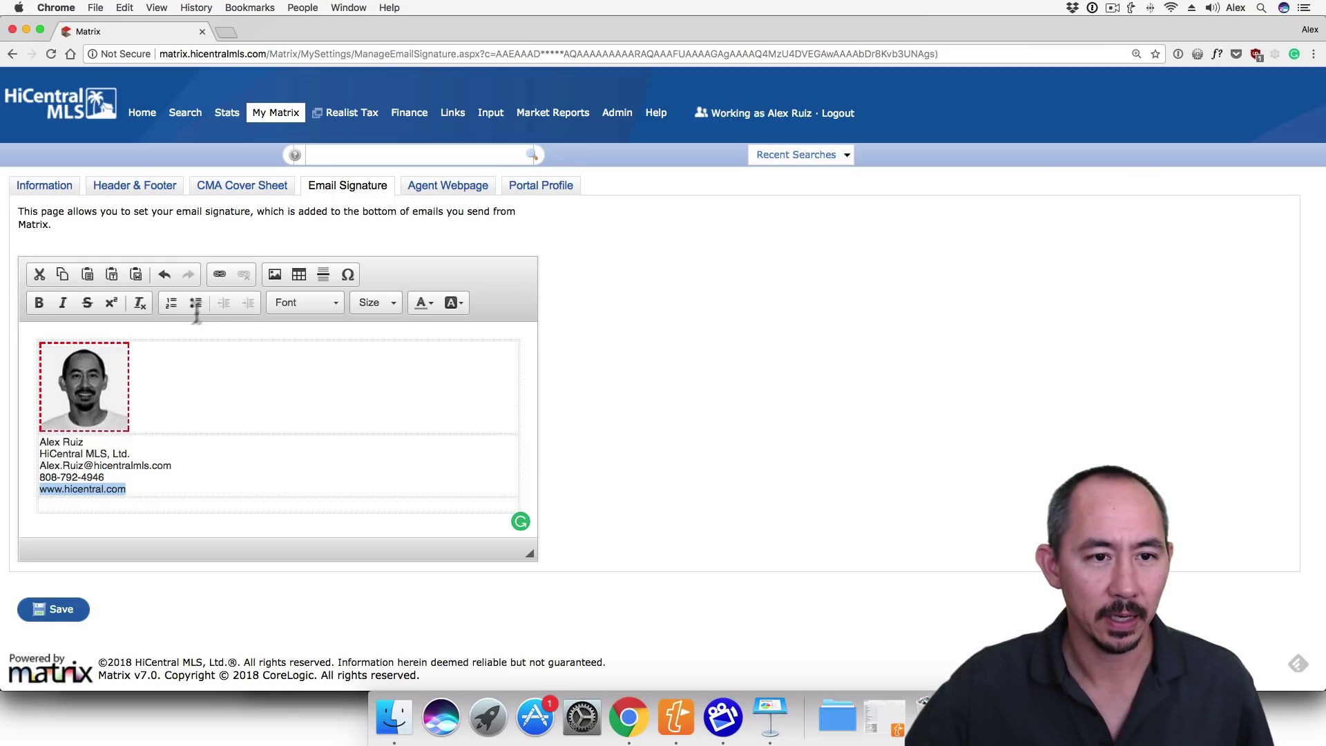
click(220, 271)
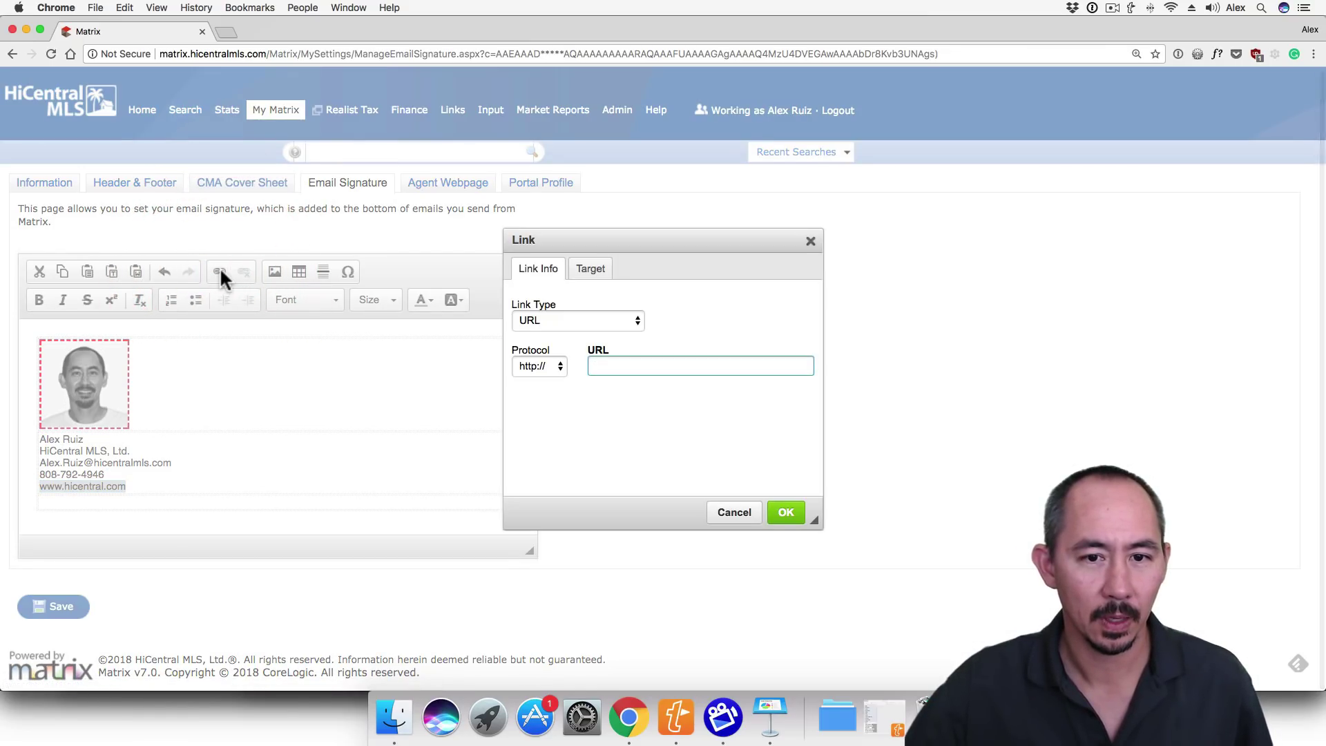
click(605, 365)
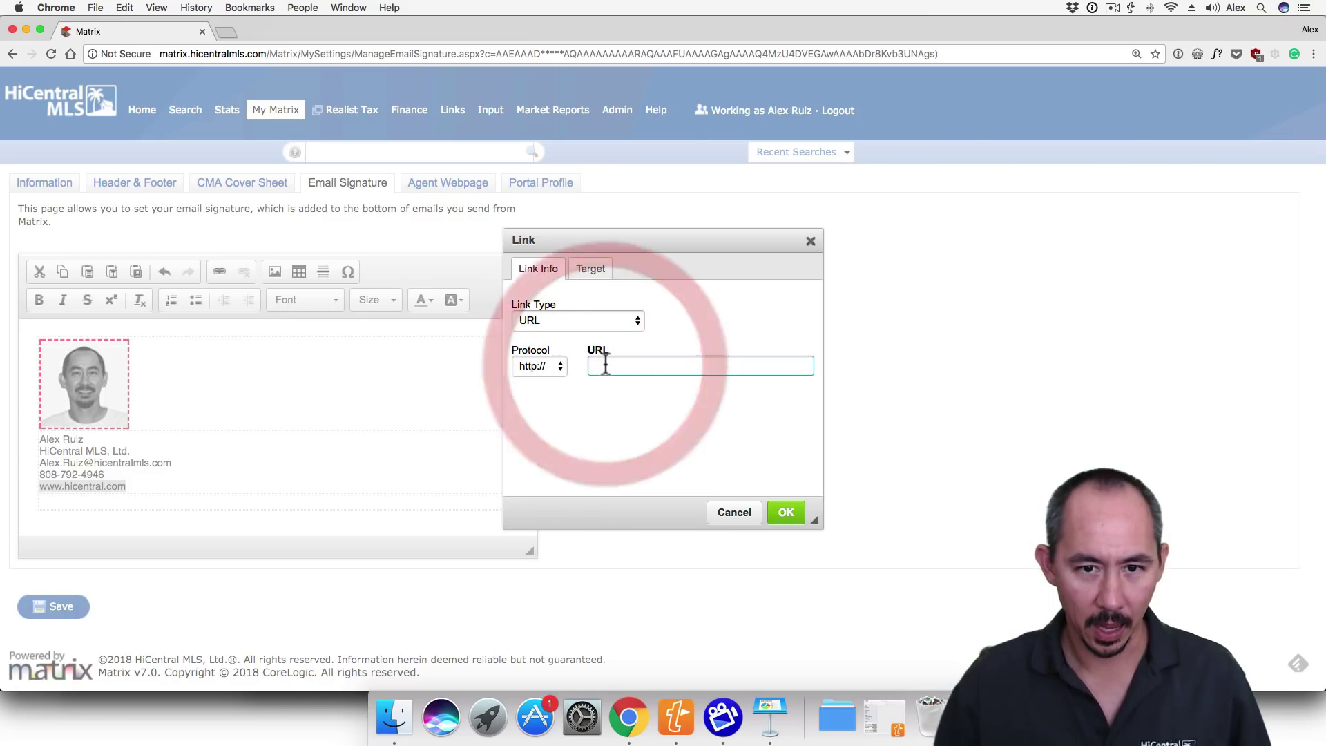
text(www.hi)
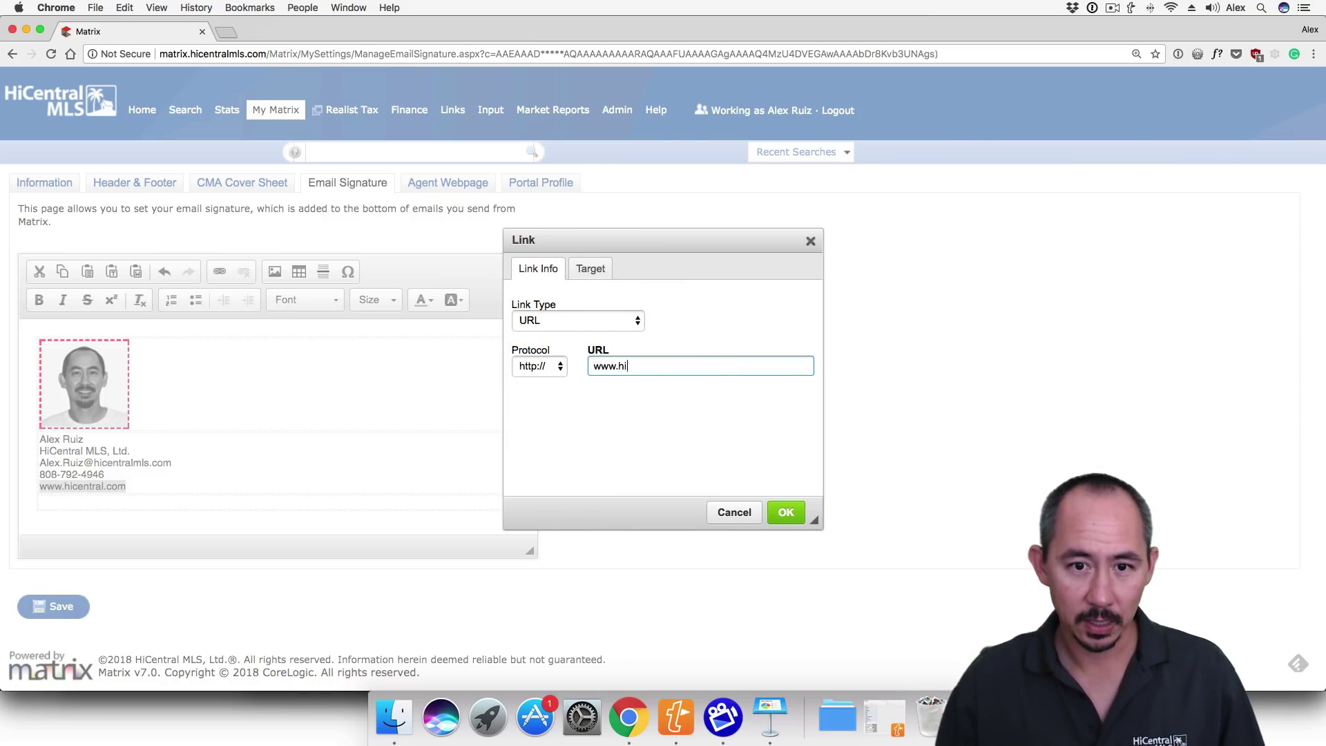
text(central.com)
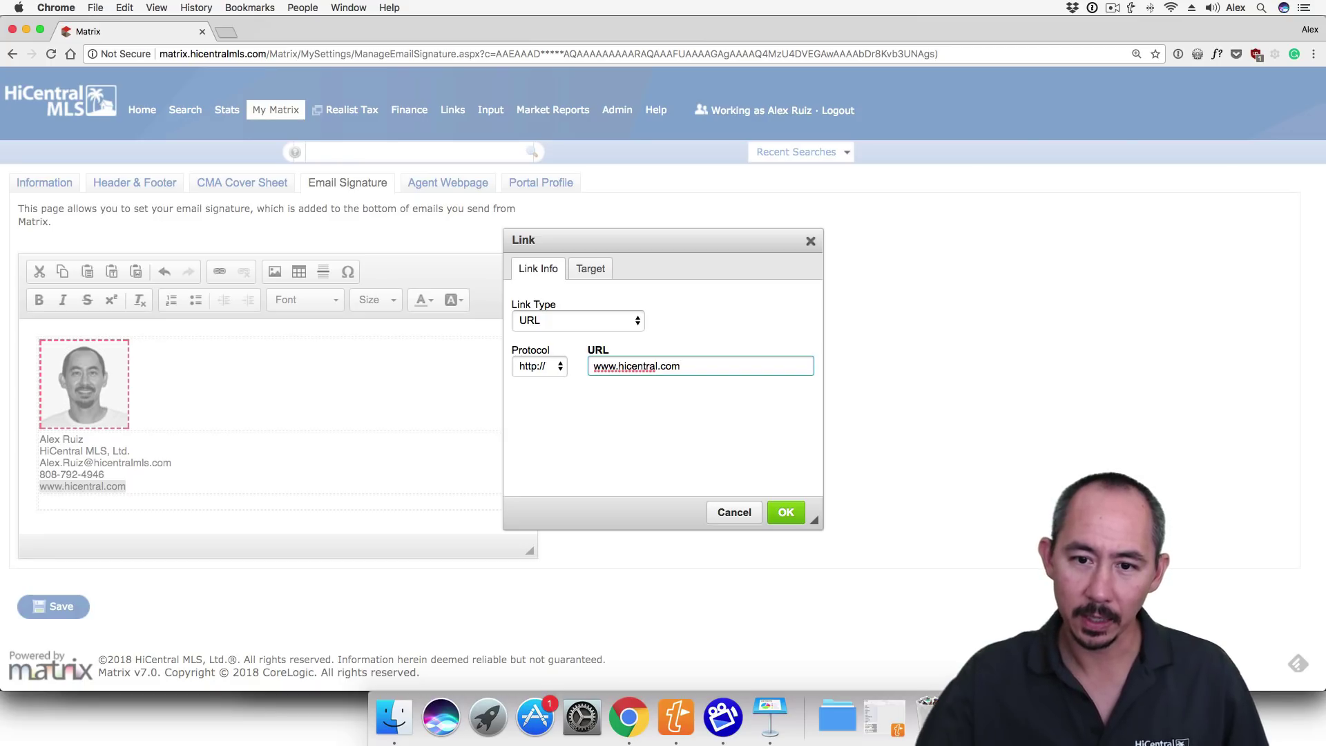
click(778, 509)
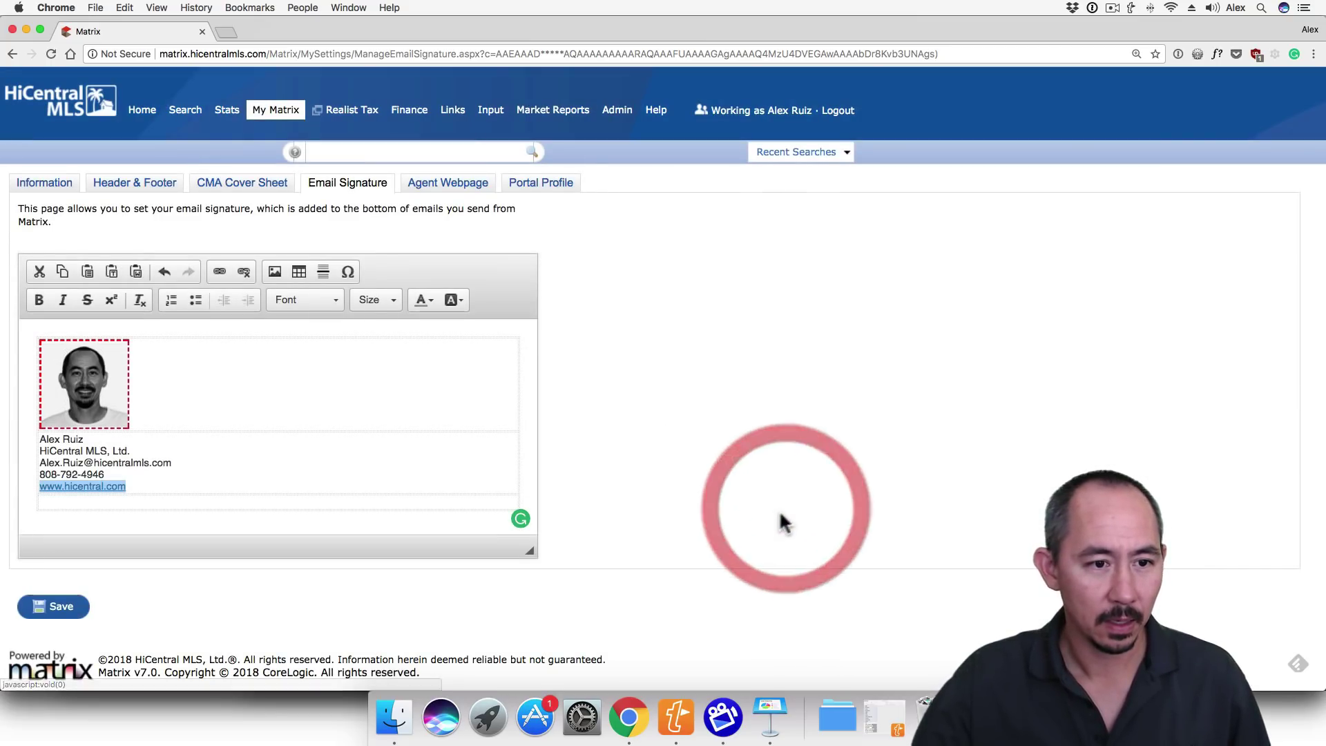
- Turn the email address line into an E-mail link pointing to the agent's address
click(173, 464)
drag(172, 464, 38, 464)
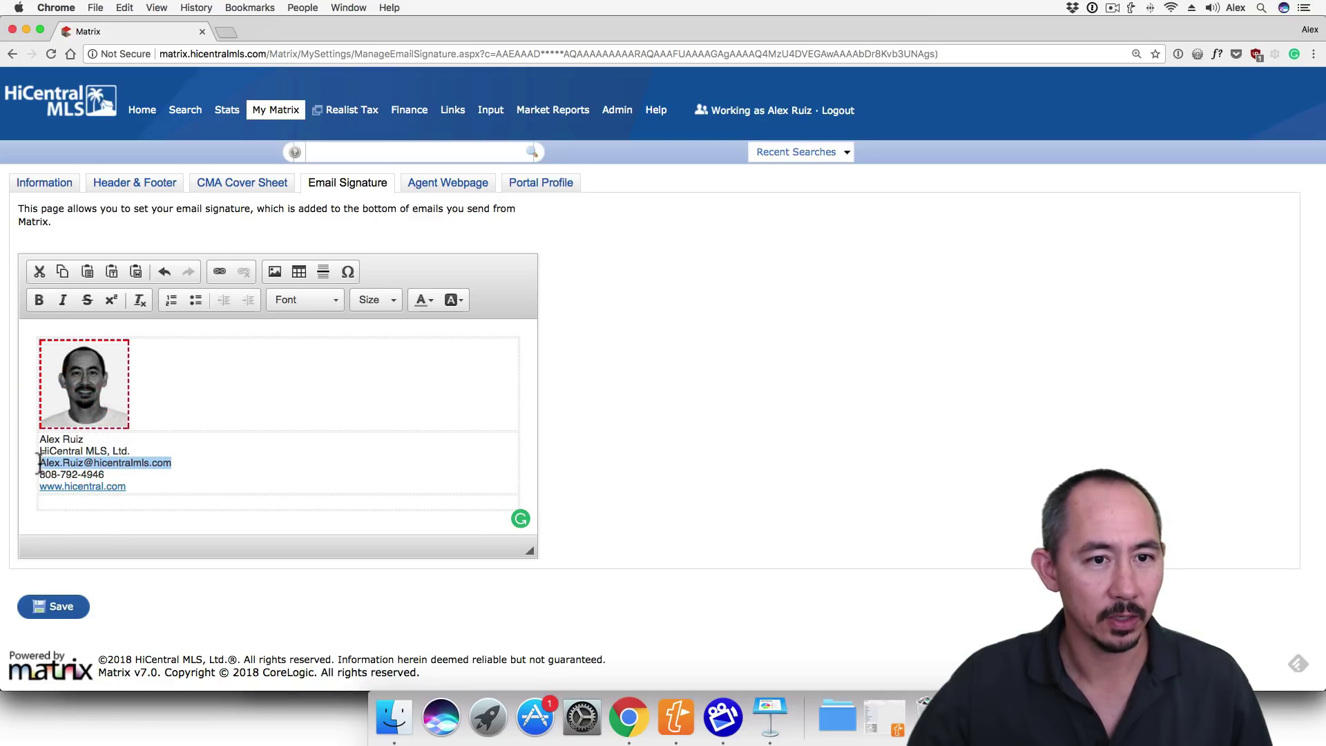
click(216, 274)
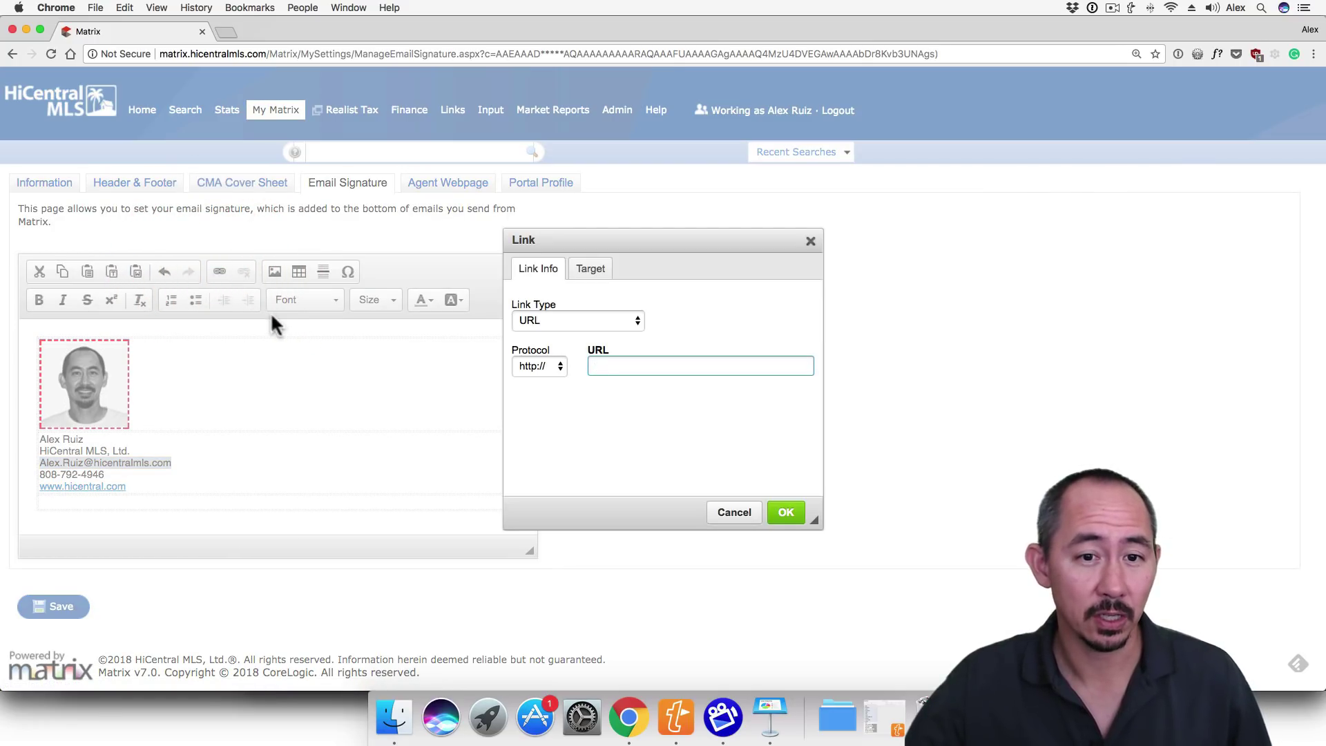
click(536, 320)
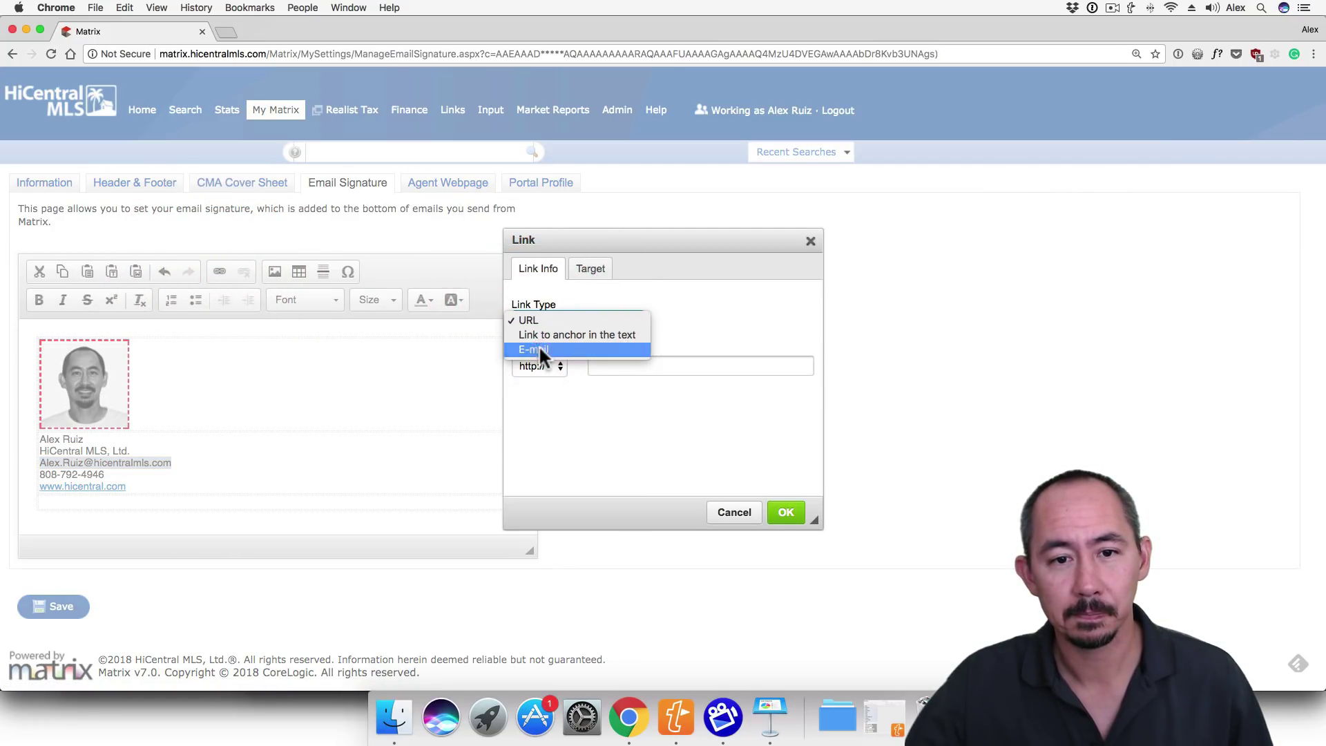
click(538, 348)
click(573, 359)
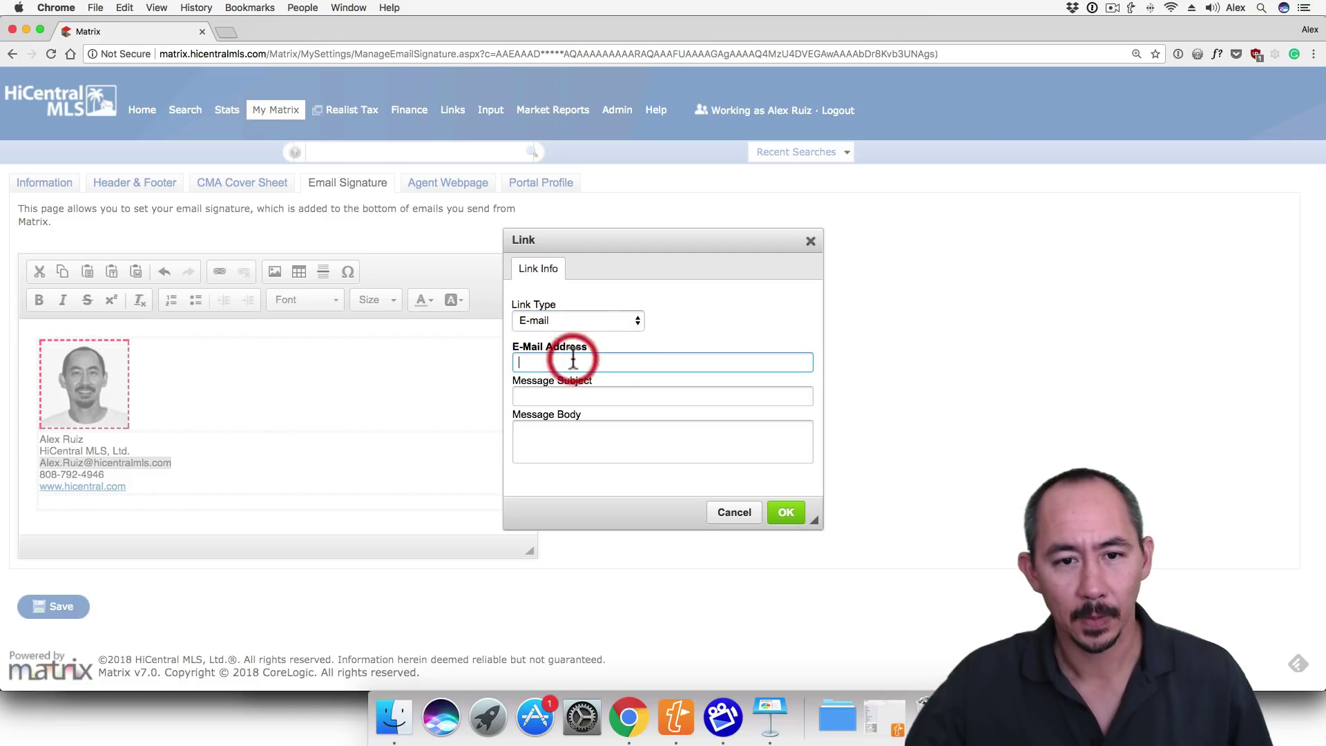
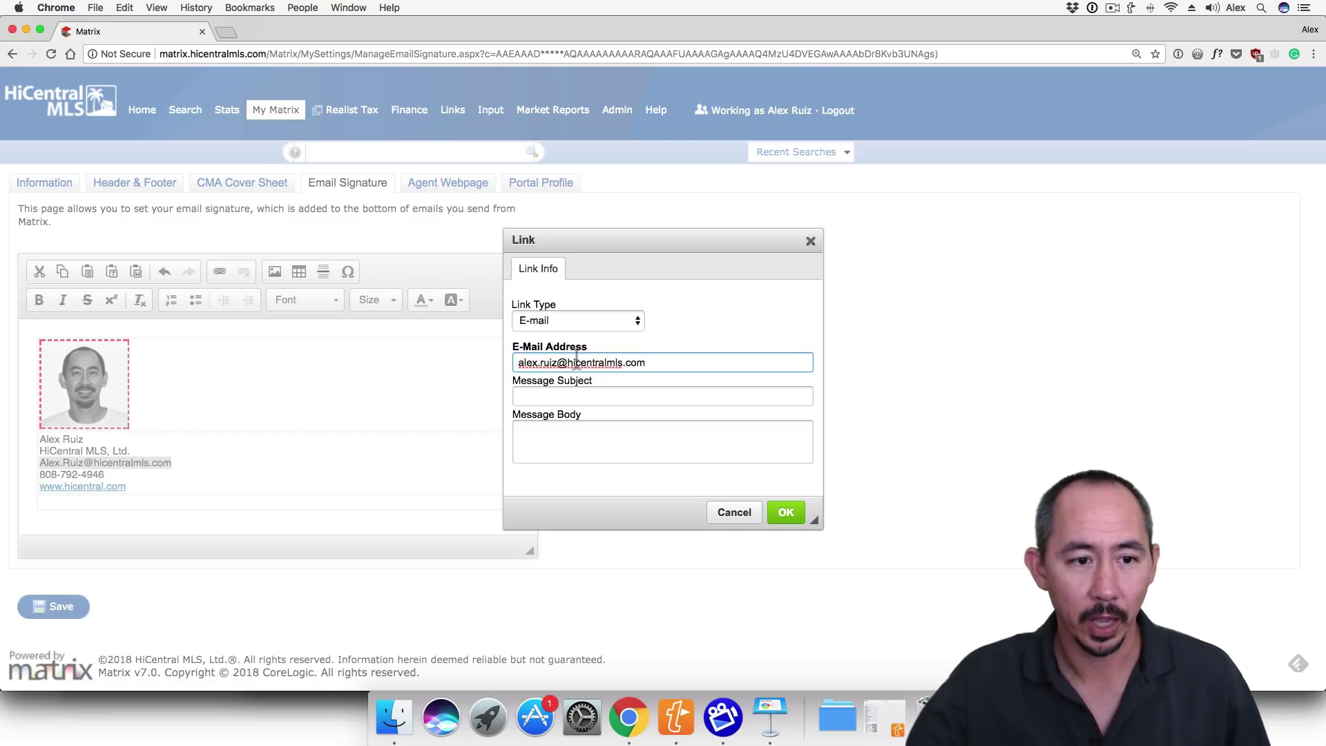
click(787, 514)
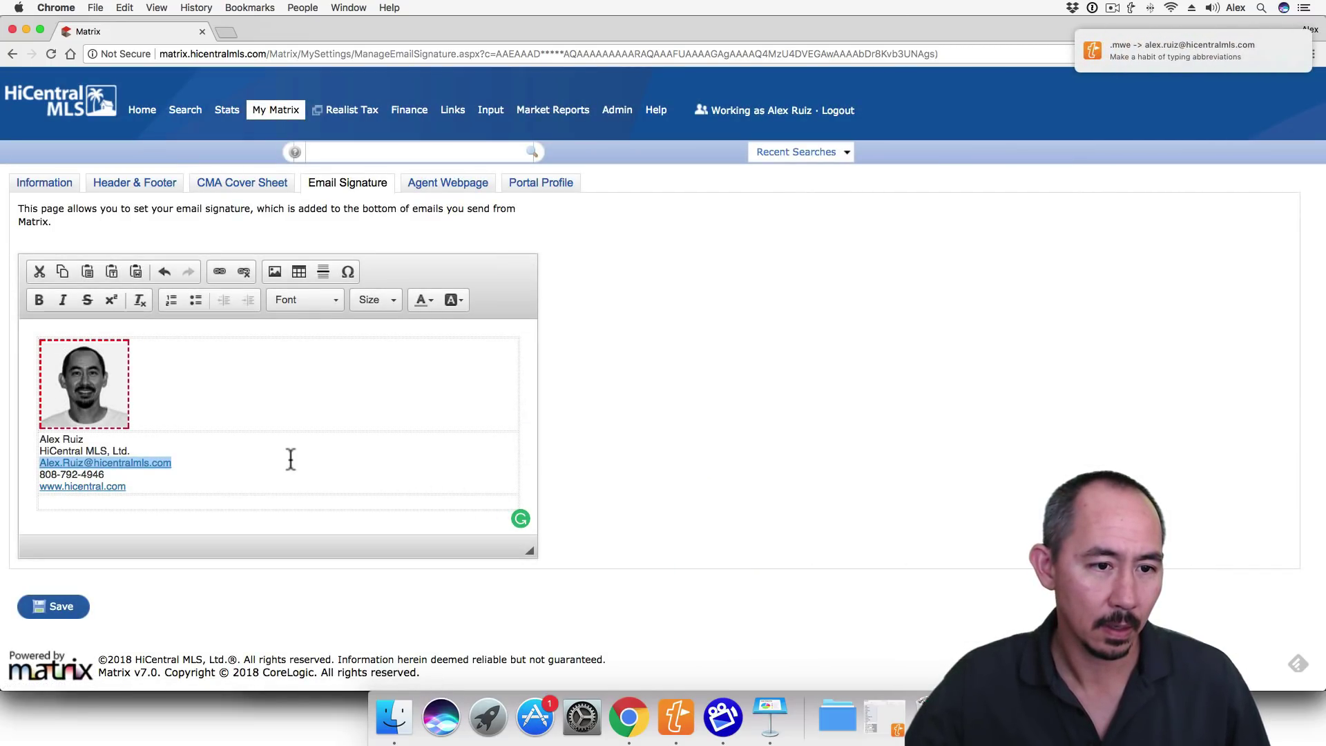
click(290, 459)
- Make the agent's name on the first contact line bold
click(242, 450)
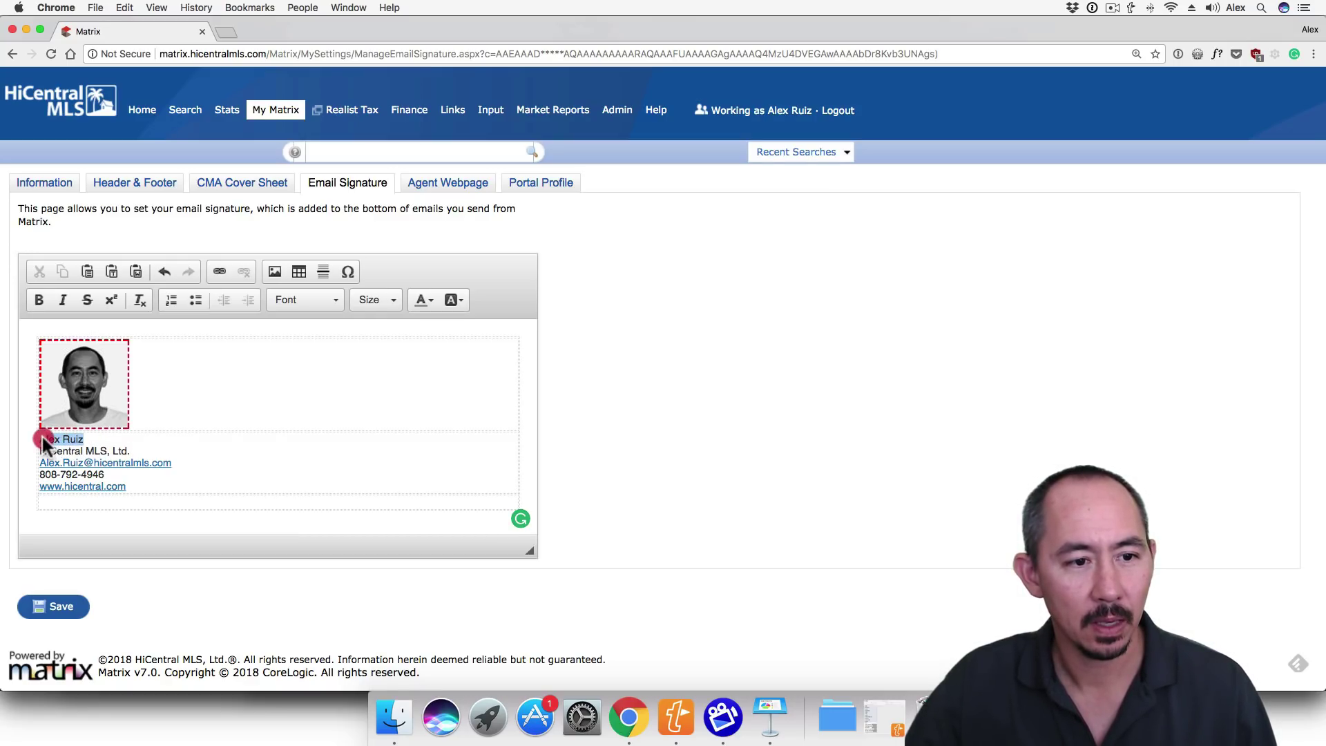
drag(42, 439, 39, 439)
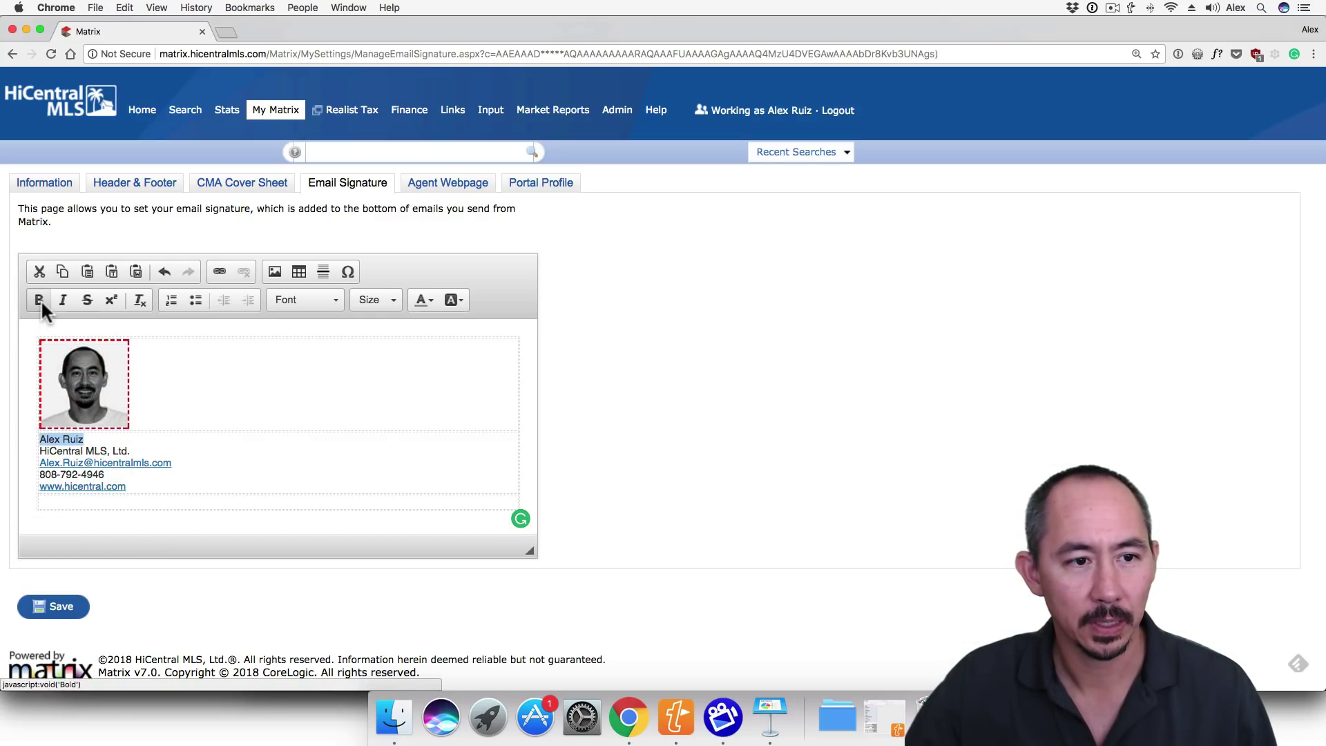
click(40, 299)
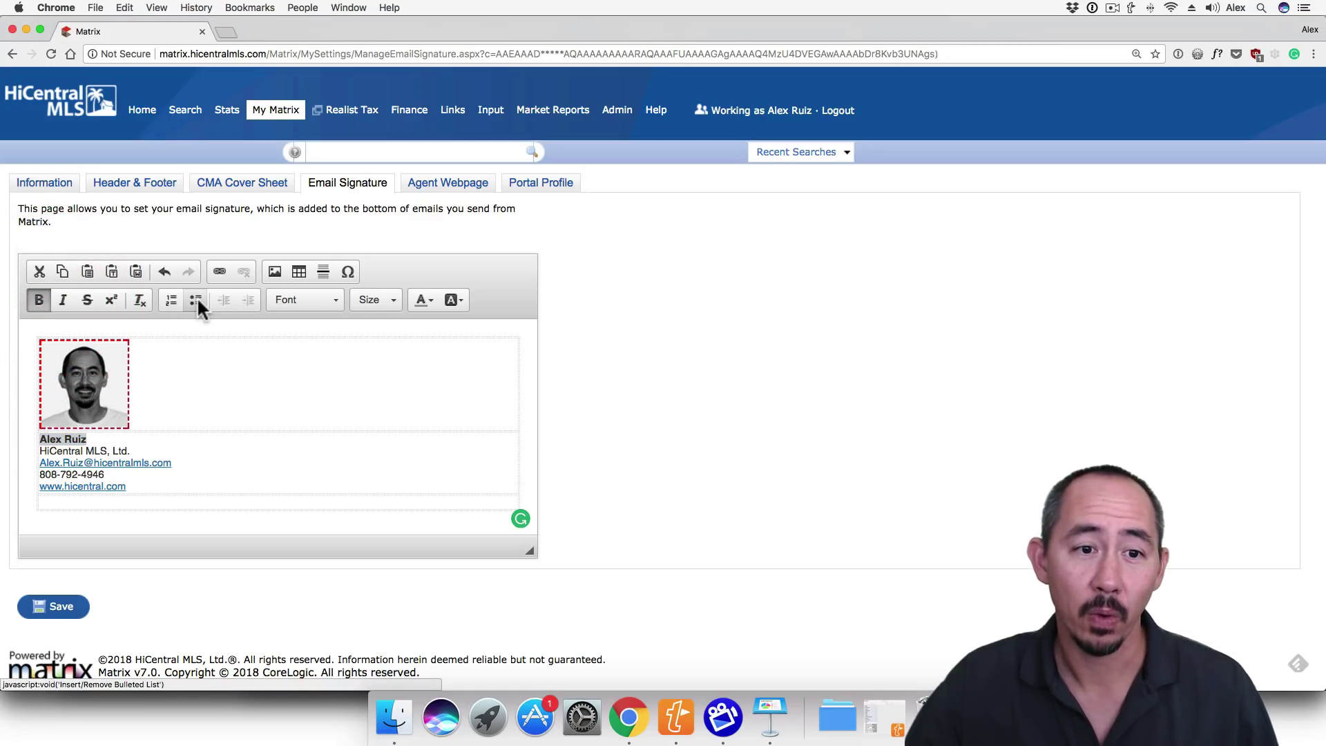
- Browse the Font, Size and Text Color choices, leaving them unchanged
click(305, 299)
click(305, 299)
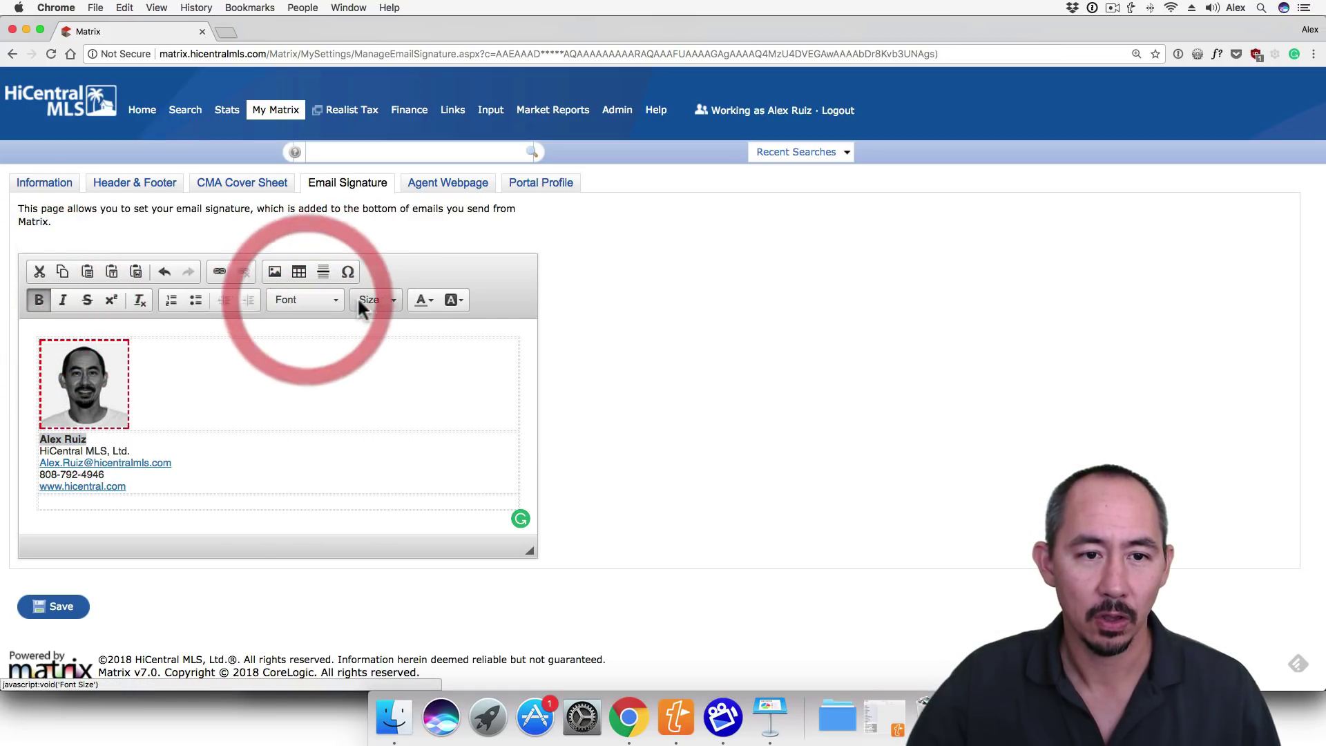
click(366, 299)
click(366, 299)
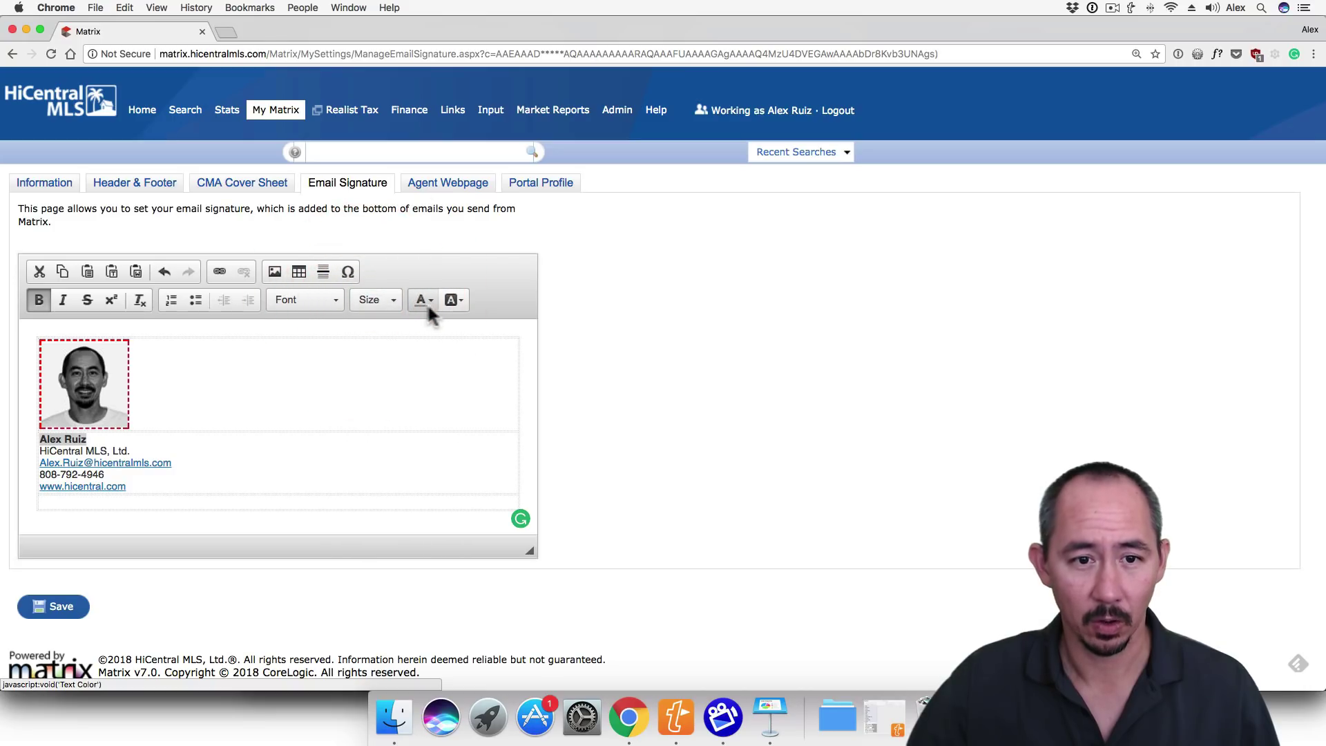
click(430, 300)
click(430, 300)
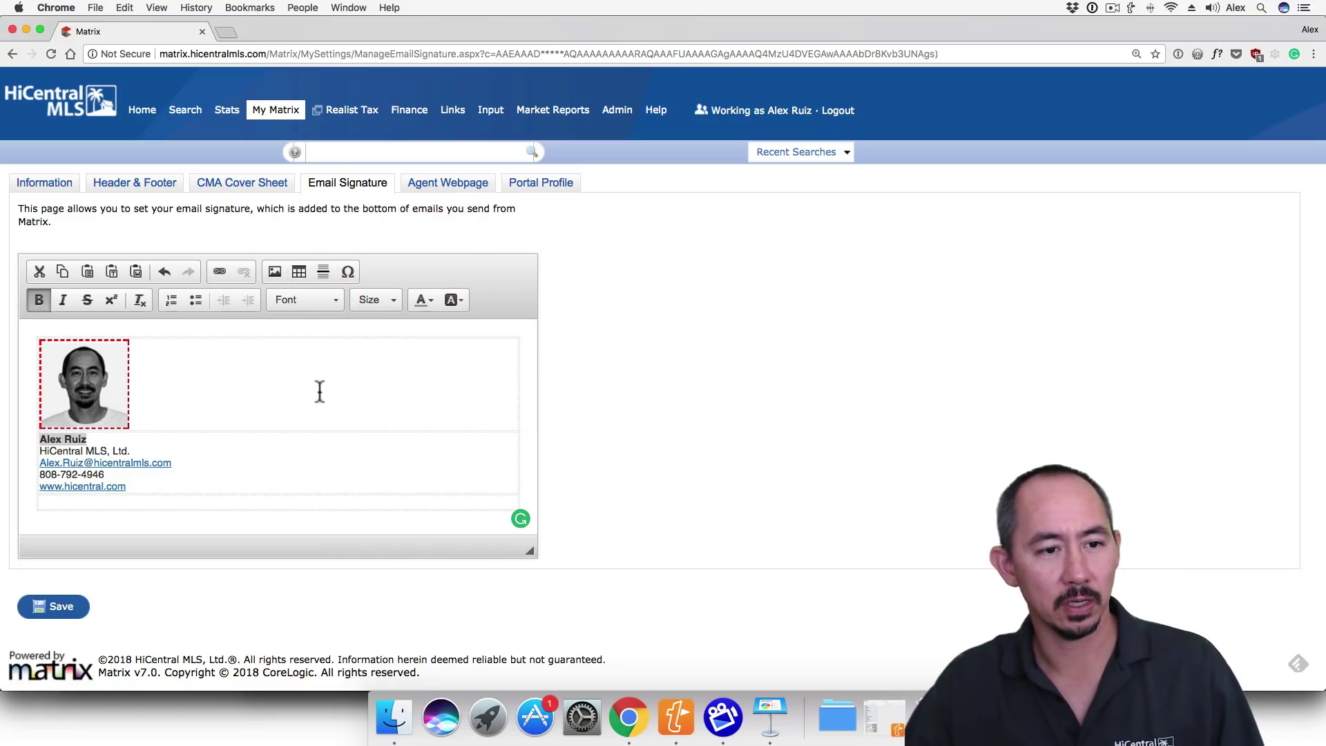
- Save the completed email signature so the Email Signature page reloads
click(52, 612)
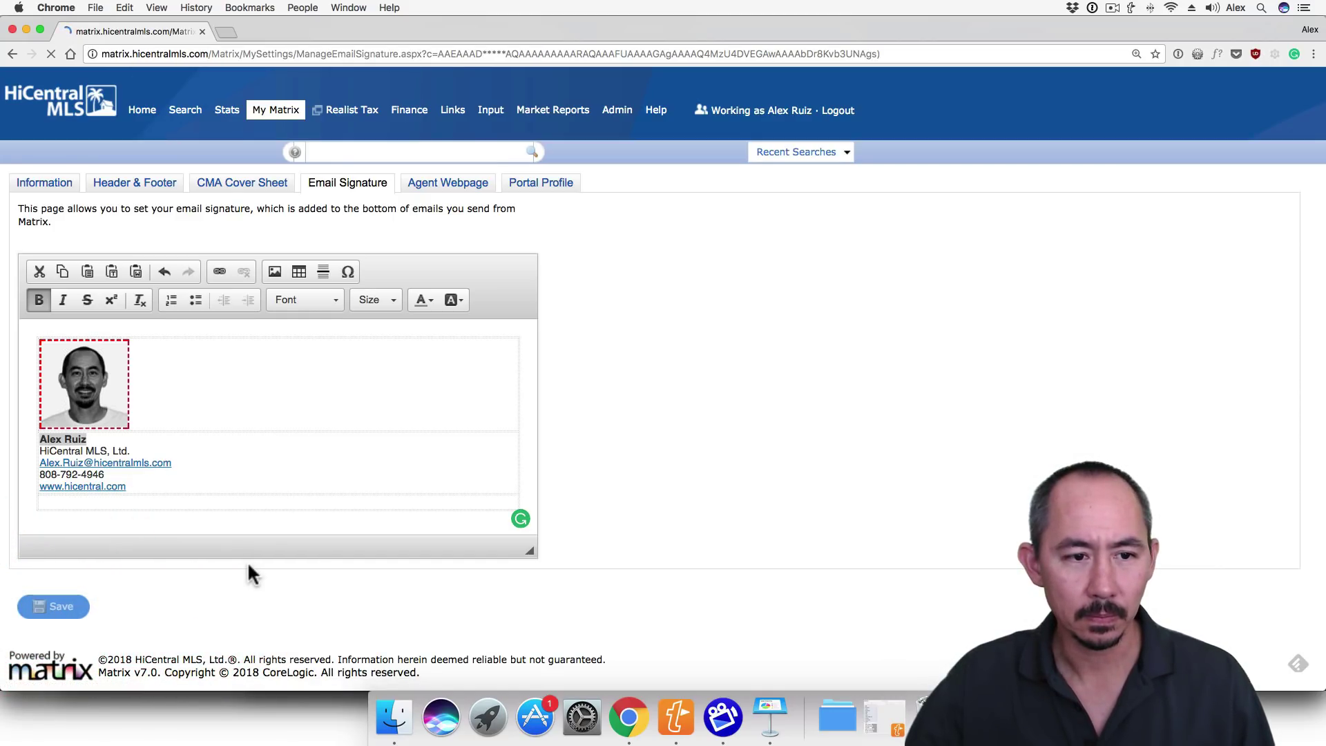